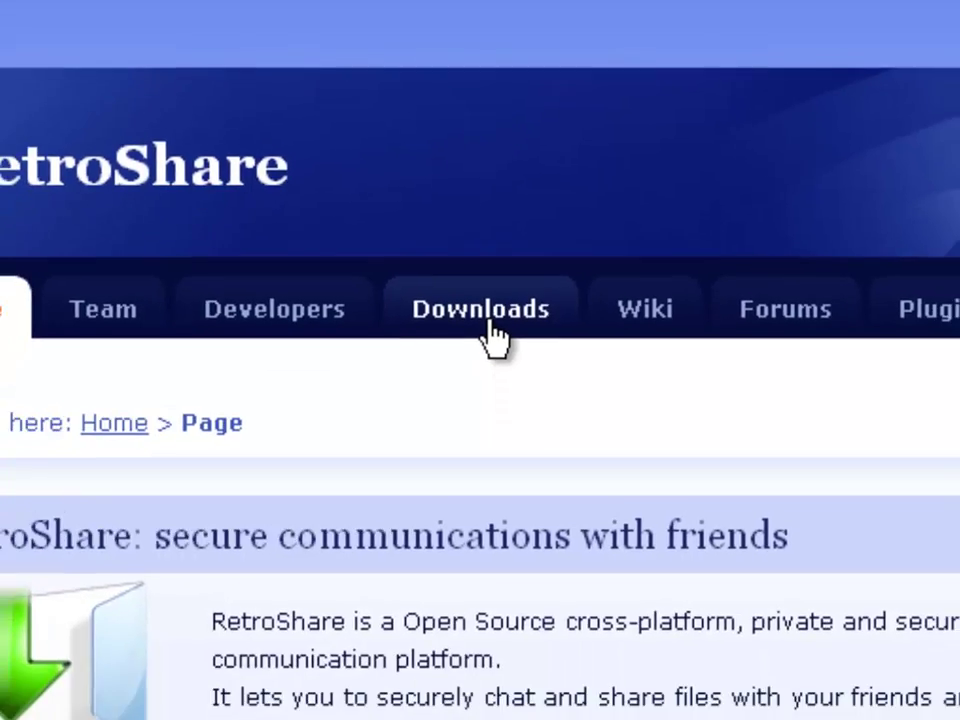
# Download RetroShare_0.5.3c_5190_portable.zip from the RetroShare downloads page and save it
pyautogui.click(490, 385)
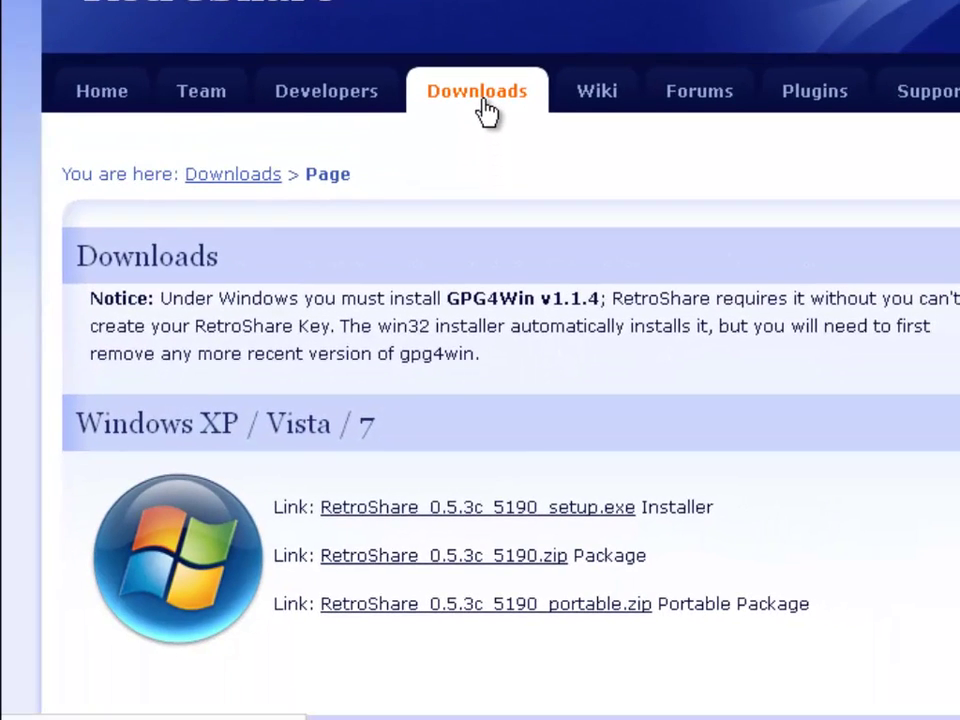
pyautogui.scroll(-2, 553, 330)
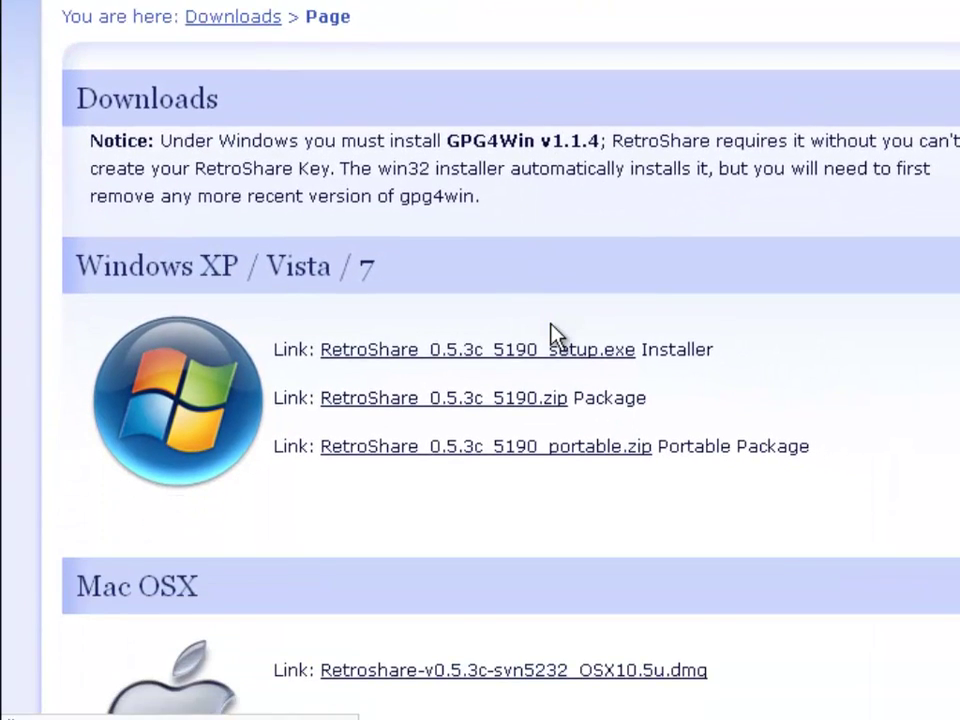
pyautogui.scroll(-2, 555, 335)
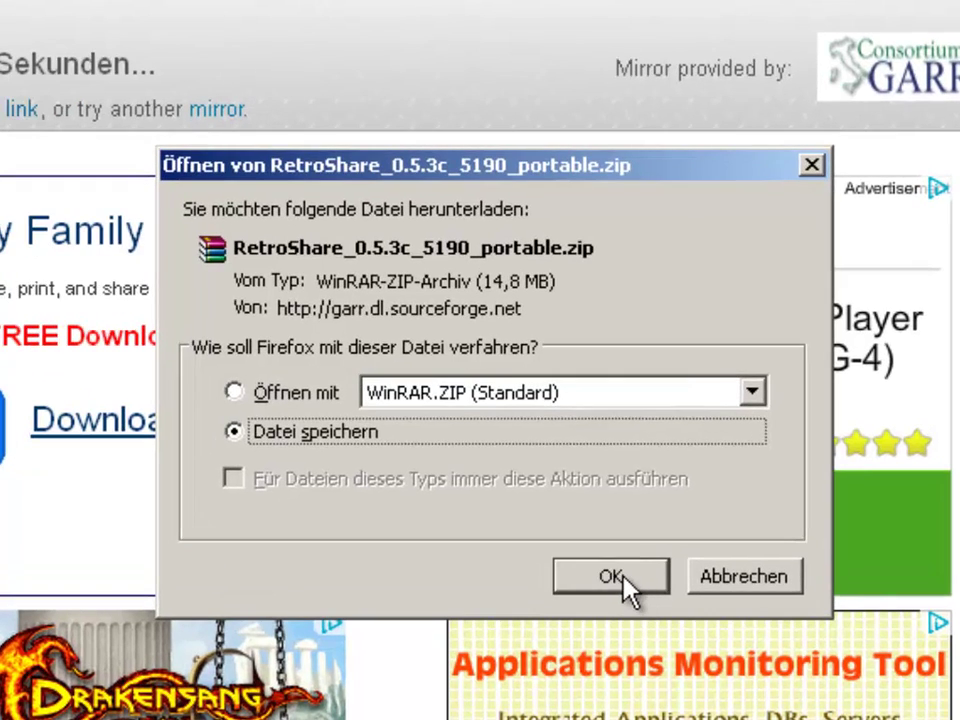
pyautogui.click(627, 585)
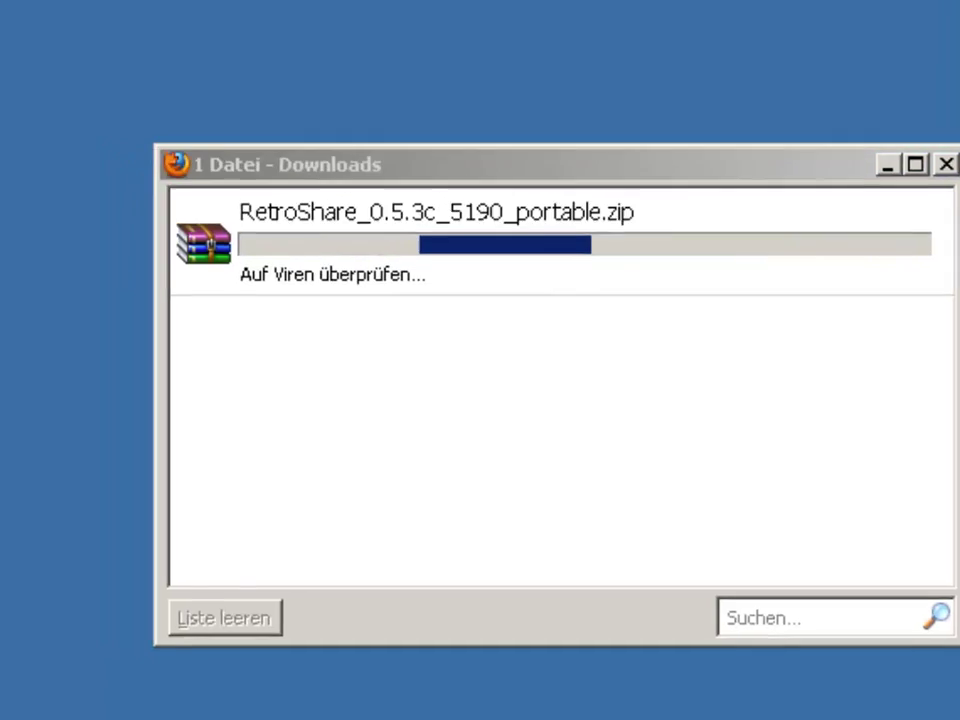
# Create a new desktop folder named 'Retroshare Portable'
pyautogui.rightClick(96, 194)
pyautogui.moveTo(167, 392)
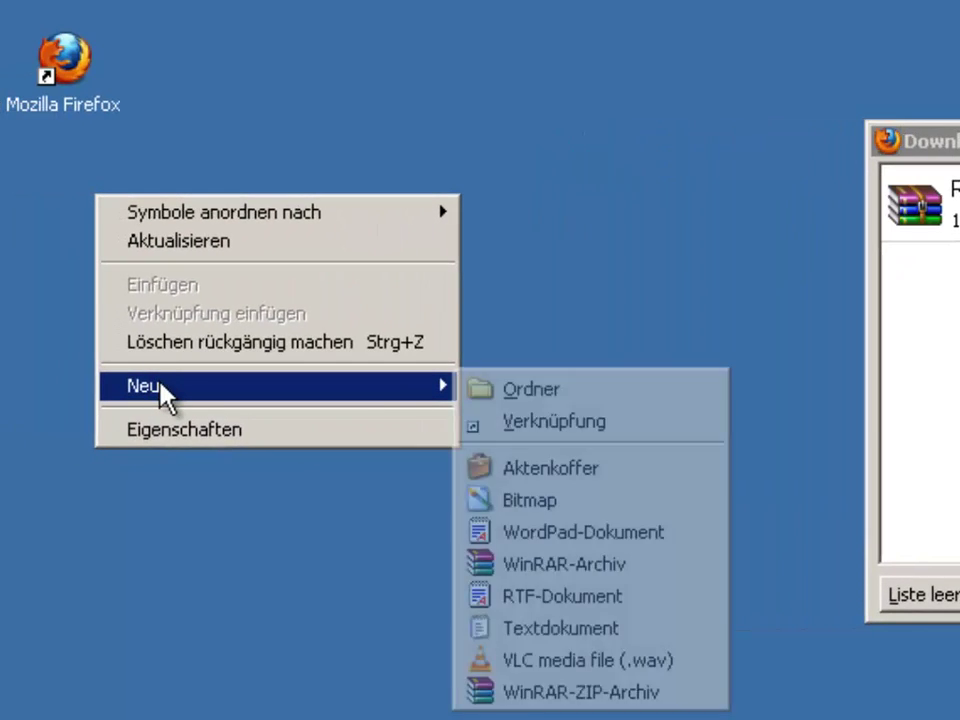
pyautogui.click(491, 403)
pyautogui.write('Retr')
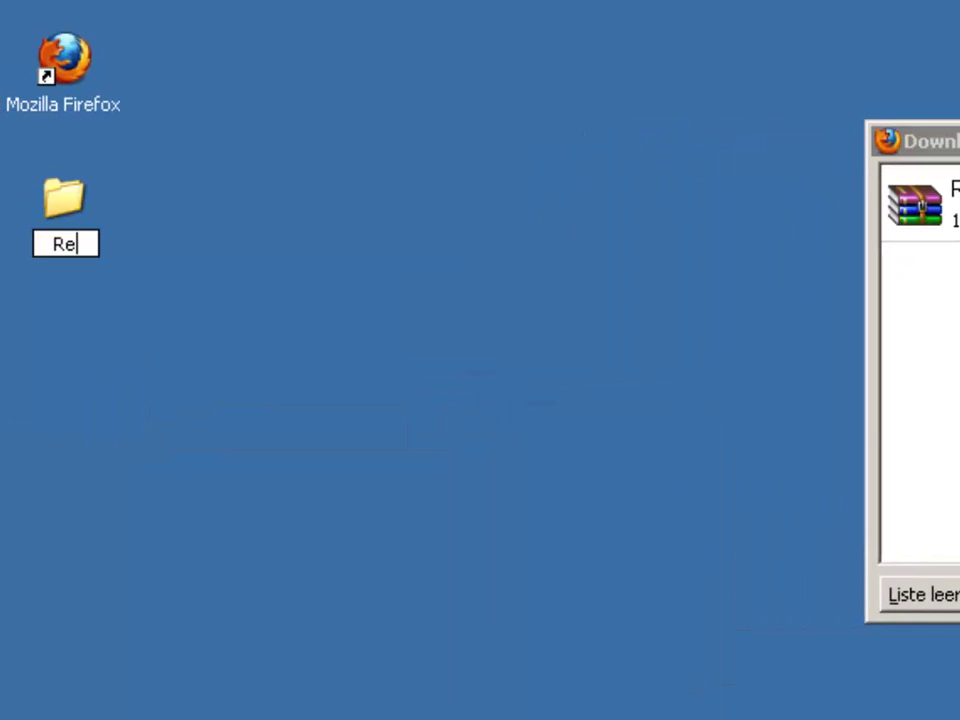
pyautogui.write('oshare Portabl')
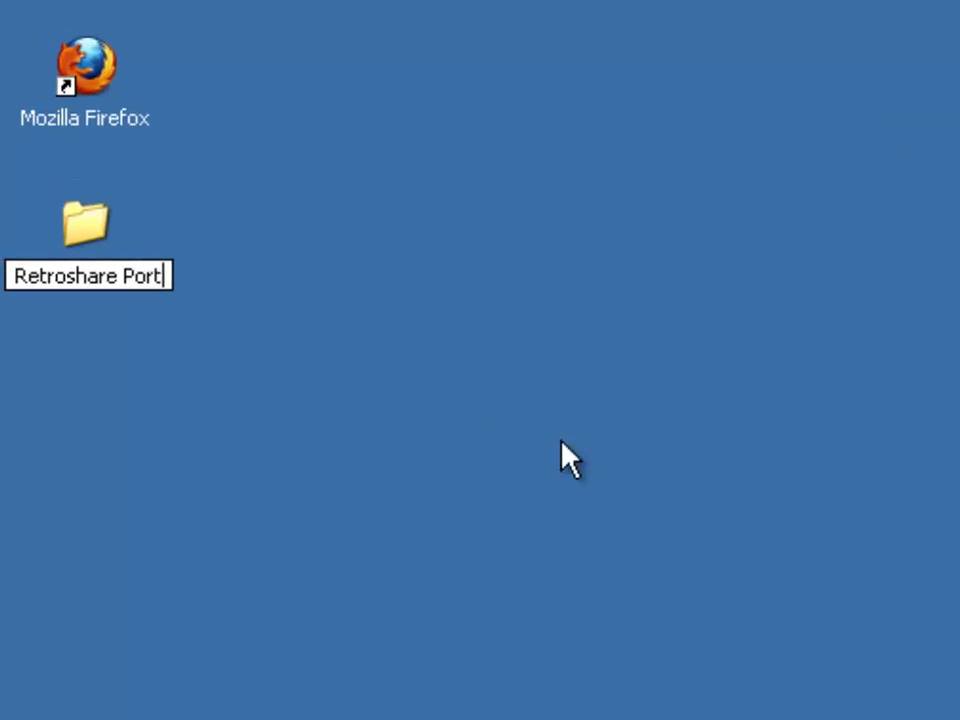
pyautogui.write('e')
pyautogui.press('Return')
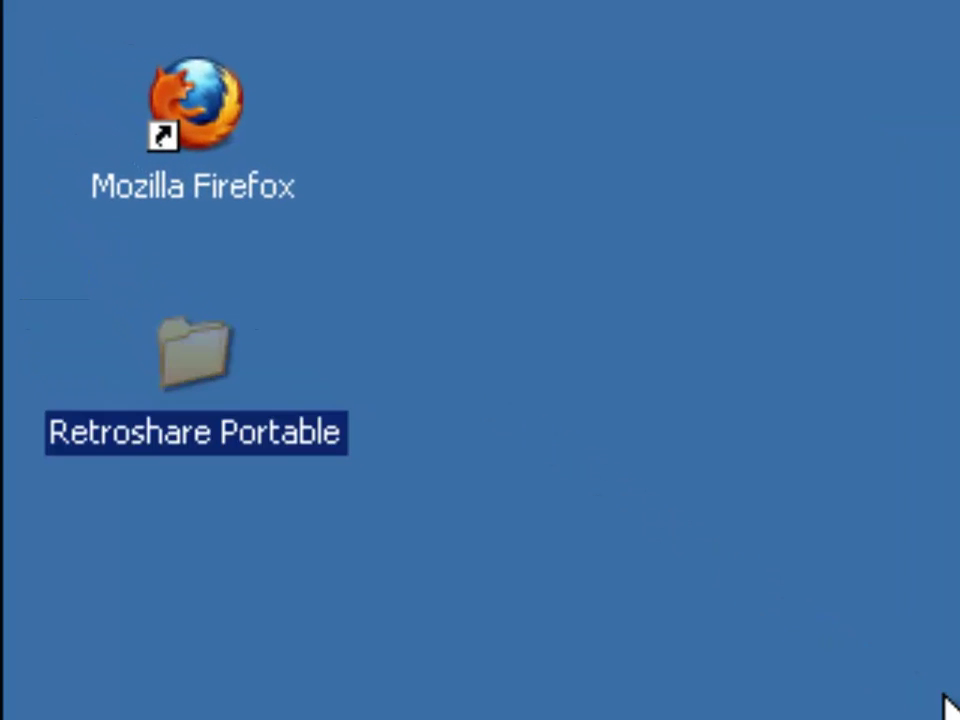
# Open the Retroshare Portable folder and select the downloaded portable zip in the downloads list
pyautogui.click(945, 700)
pyautogui.press('Return')
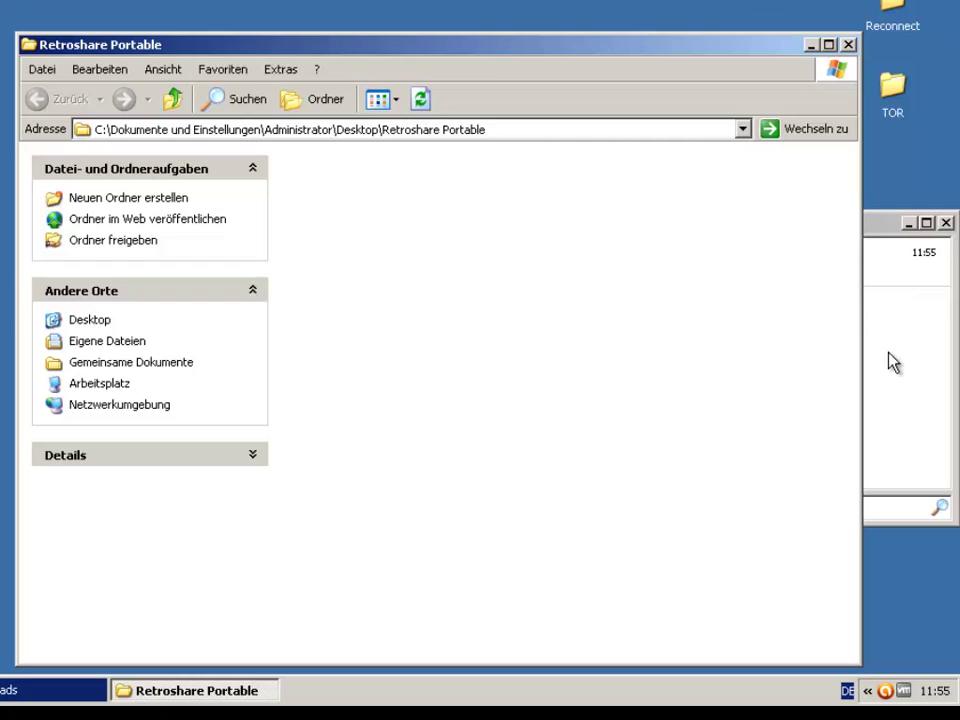
pyautogui.click(890, 364)
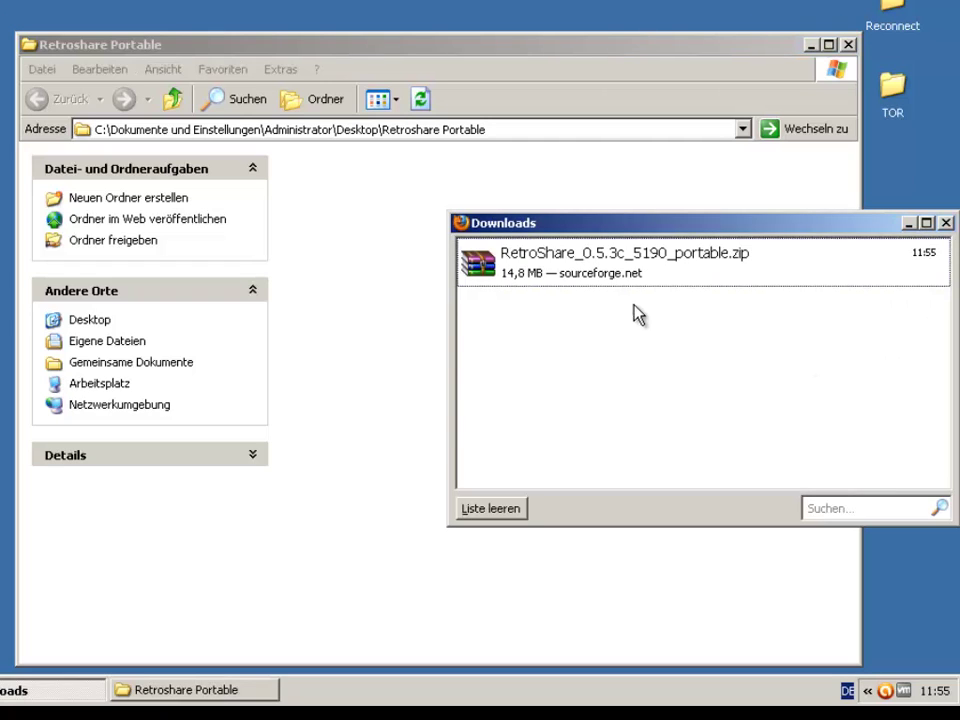
pyautogui.click(638, 274)
# Open the portable zip in WinRAR and extract all its entries into the Retroshare Portable folder
pyautogui.doubleClick(636, 273)
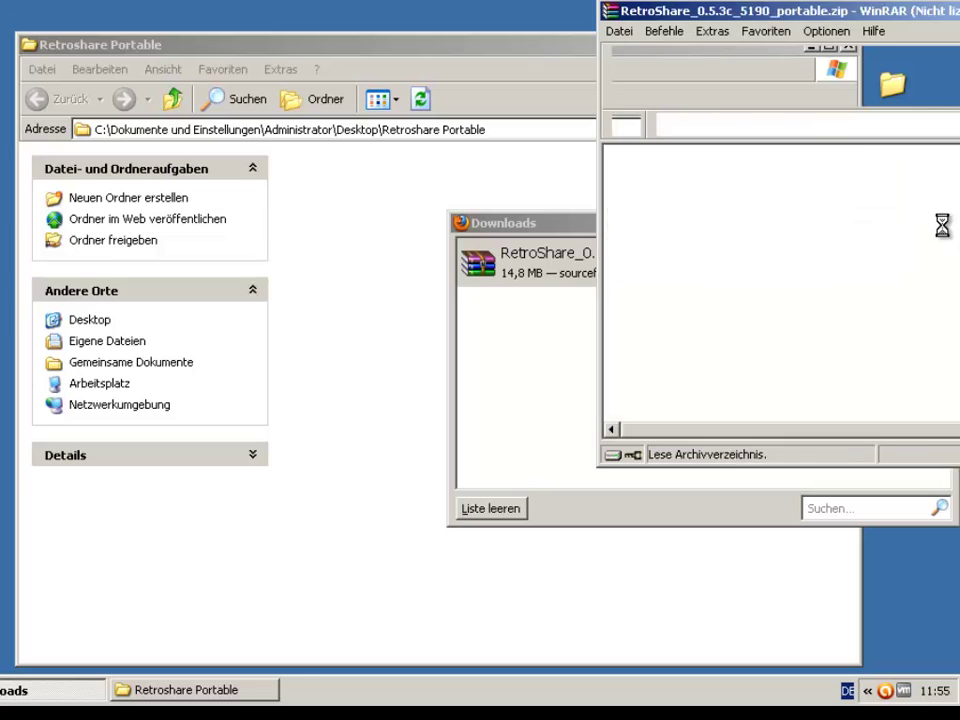
pyautogui.moveTo(560, 222); pyautogui.dragTo(139, 288)
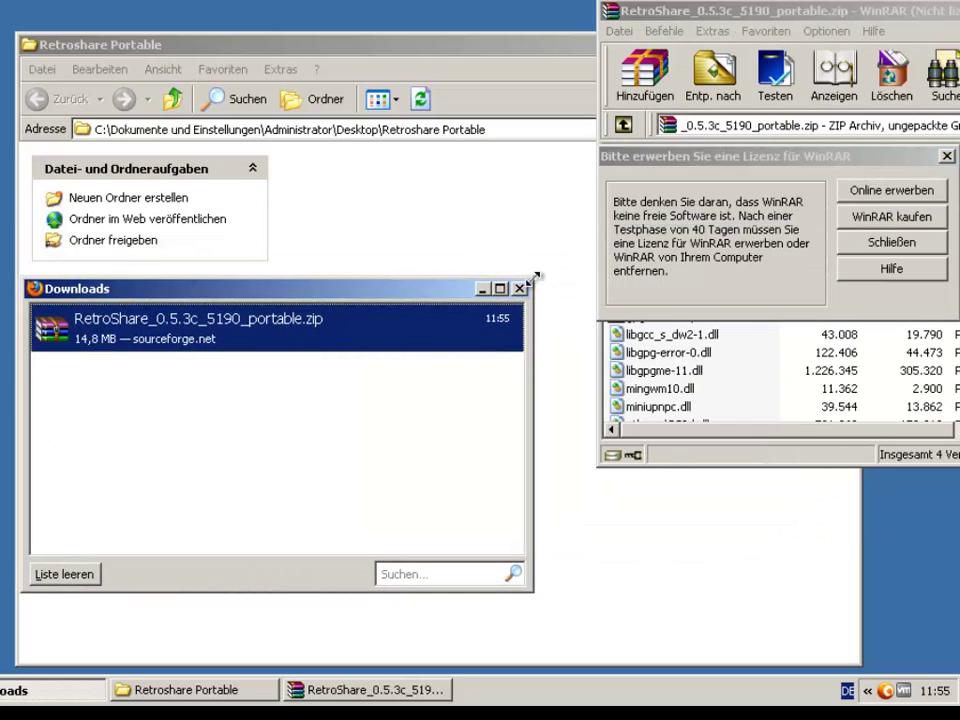
pyautogui.click(523, 287)
pyautogui.click(891, 242)
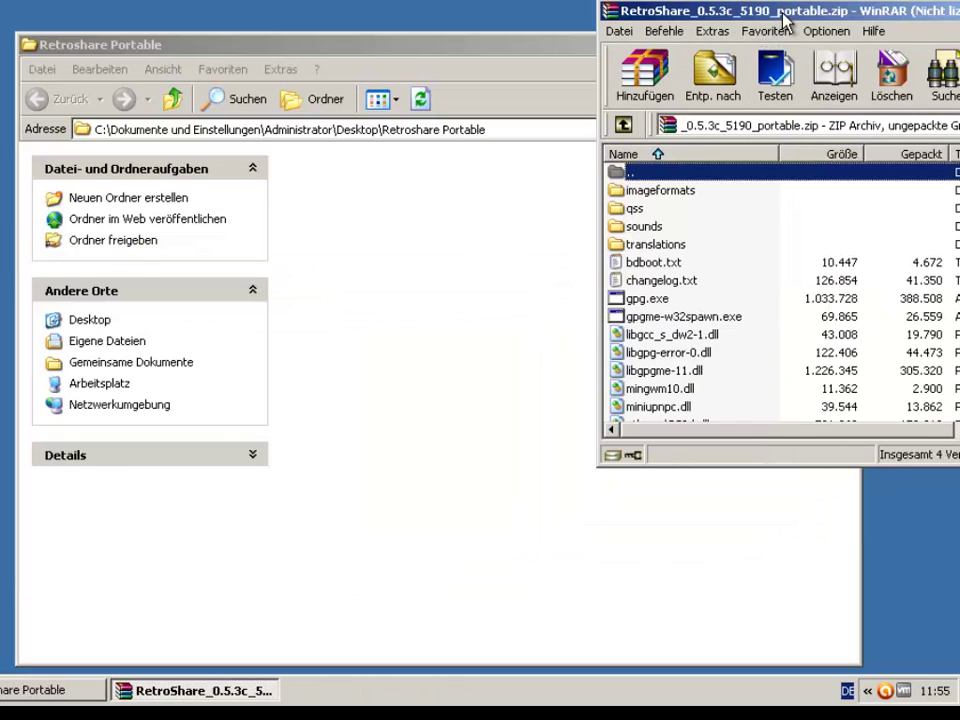
pyautogui.moveTo(780, 20); pyautogui.dragTo(685, 190)
pyautogui.click(587, 399)
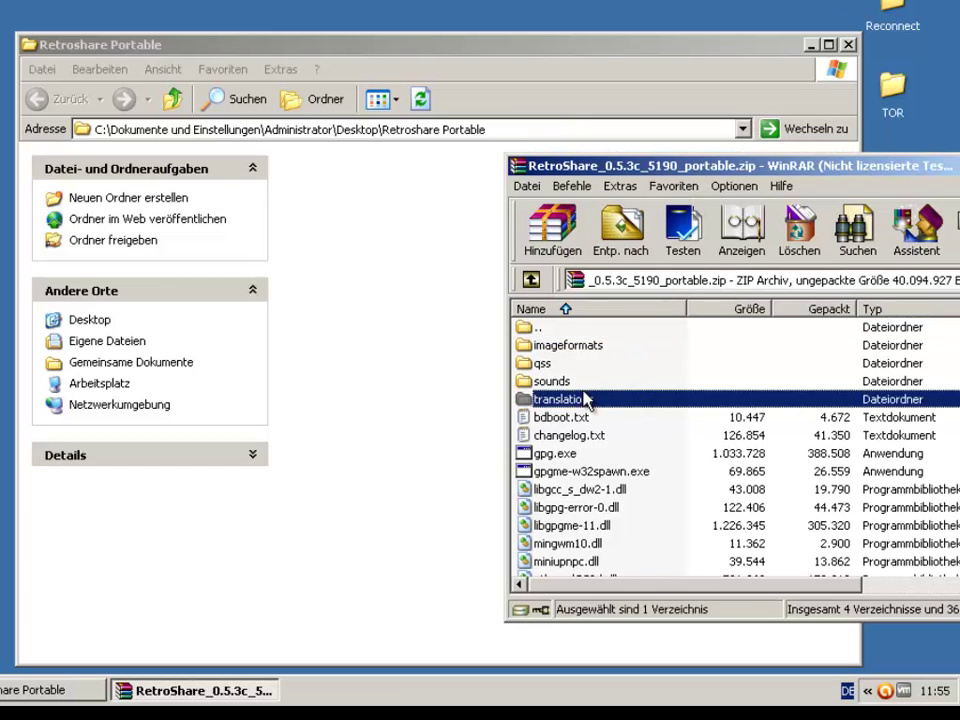
pyautogui.hotkey('ctrl', 'a')
pyautogui.moveTo(589, 420); pyautogui.dragTo(372, 375)
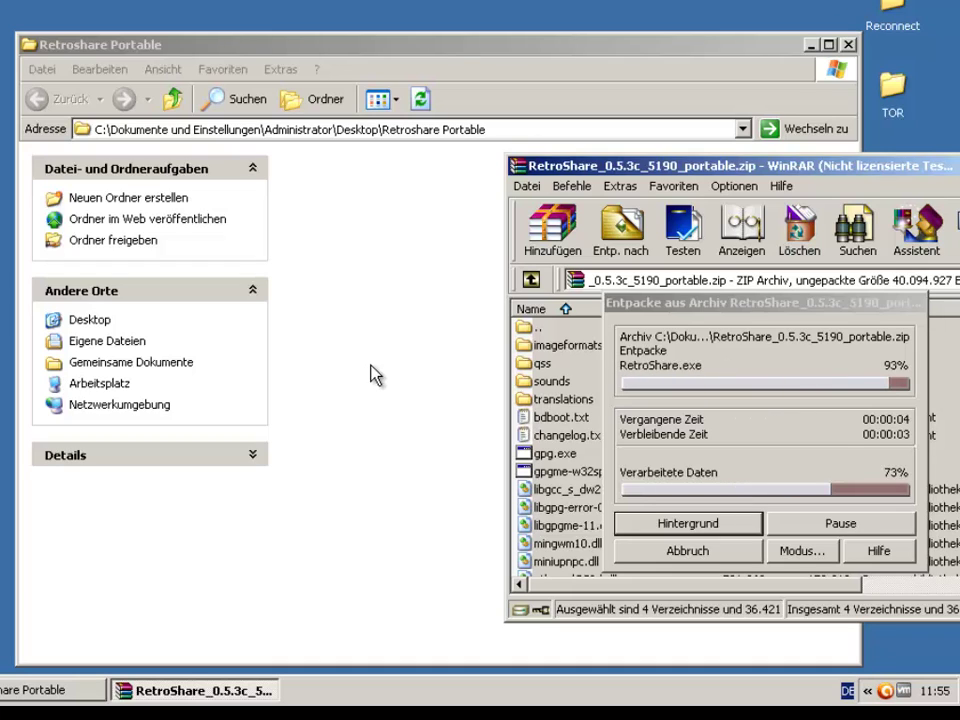
pyautogui.click(370, 375)
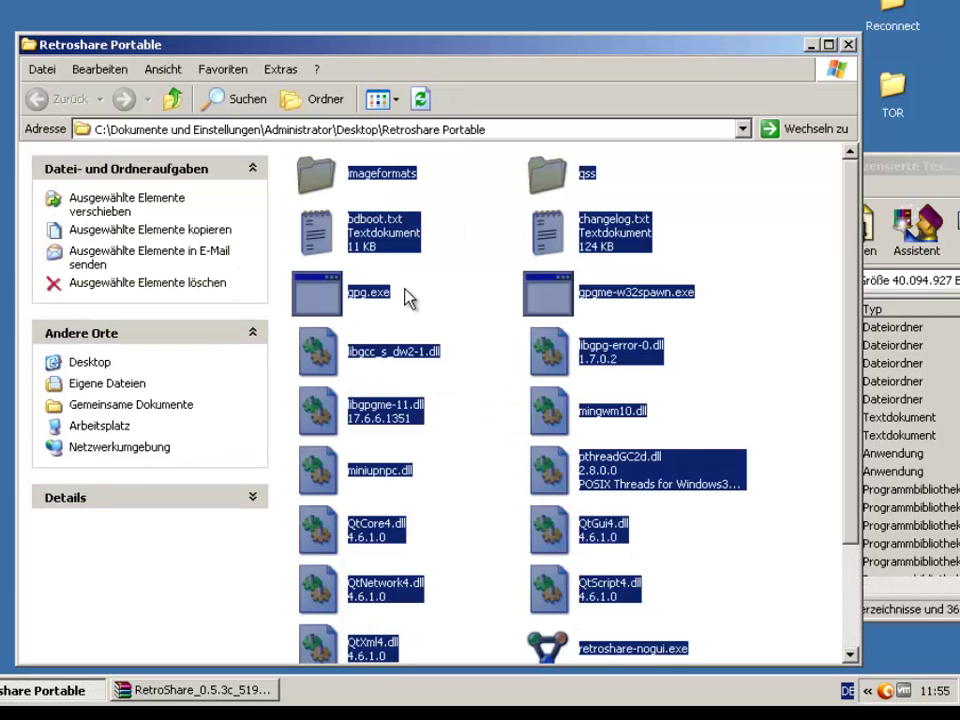
# Launch RetroShare.exe from the Retroshare Portable folder
pyautogui.click(761, 339)
pyautogui.scroll(-3, 760, 343)
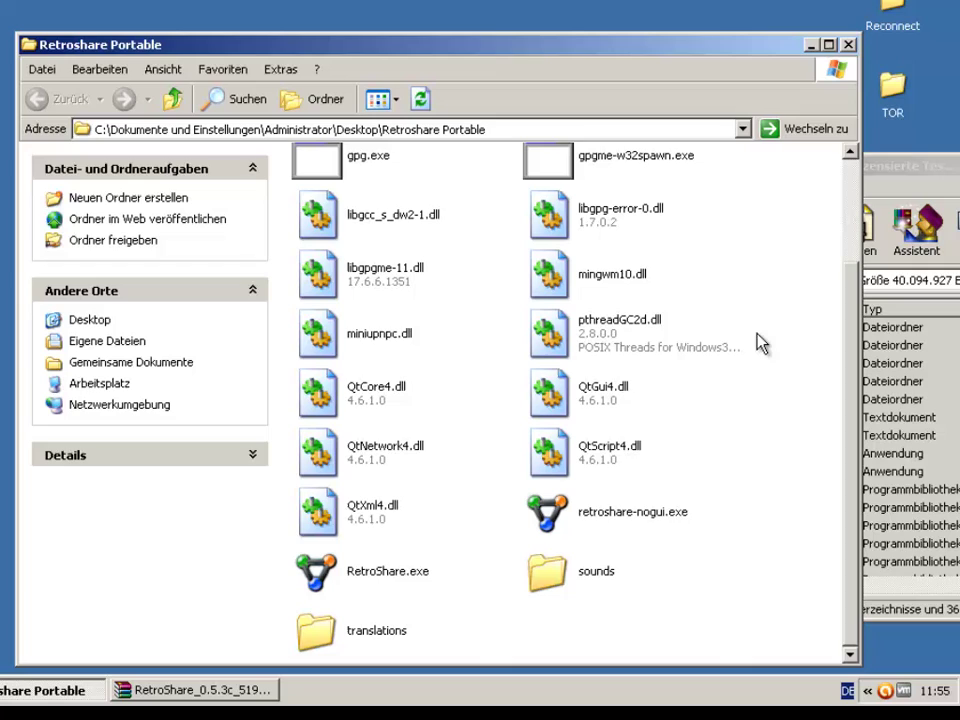
pyautogui.click(371, 580)
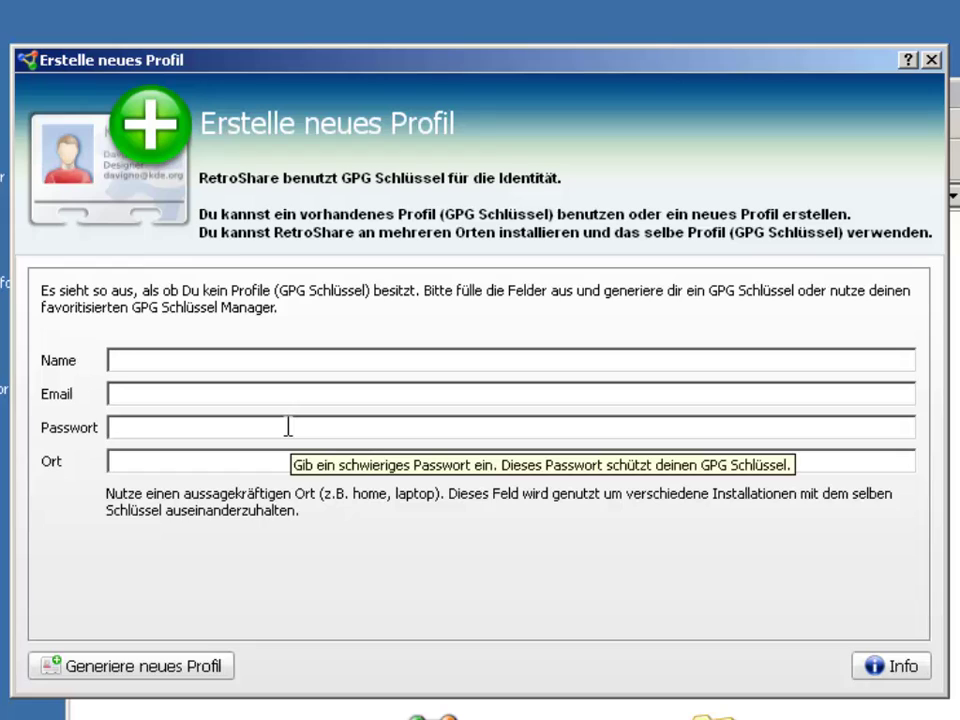
# Enter the profile's name, e-mail and password, set location 'Notebook', and generate the GPG key
pyautogui.write('Max Mustermann')
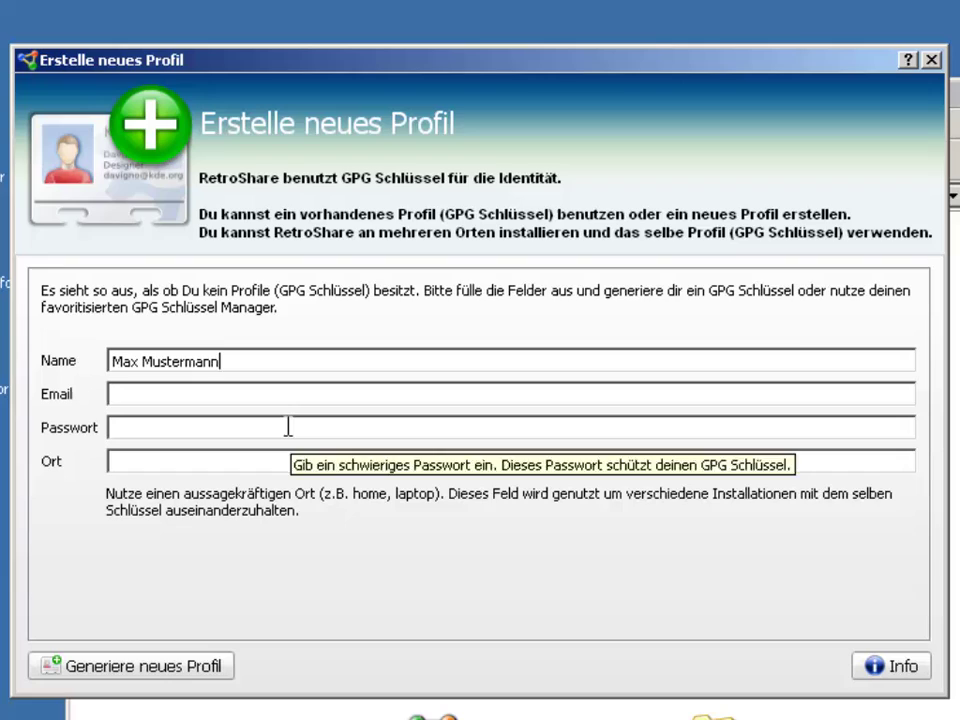
pyautogui.press('Tab')
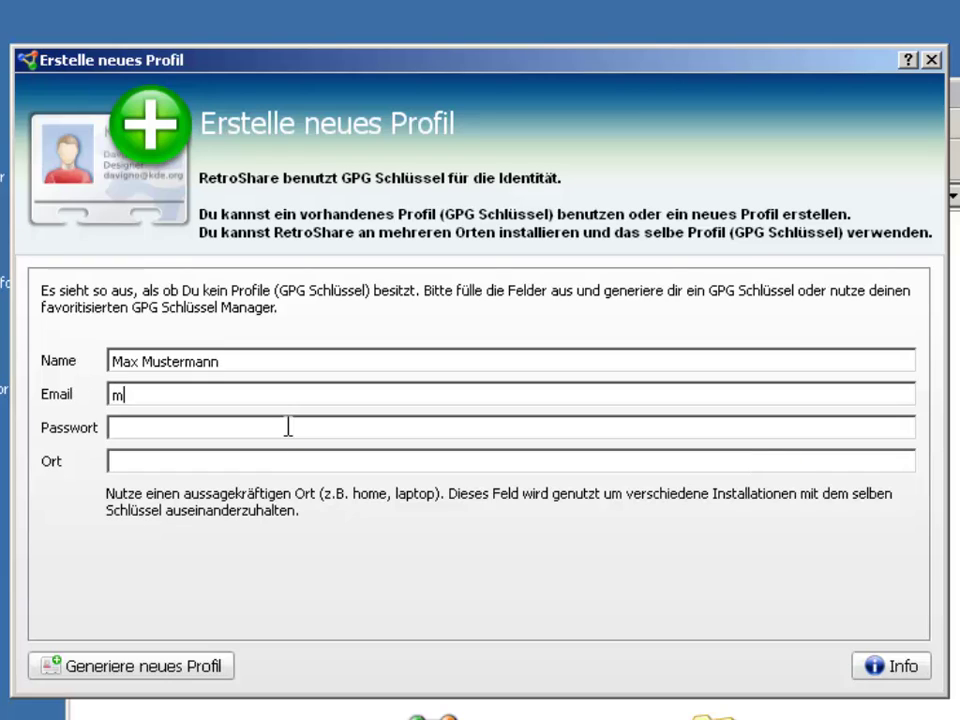
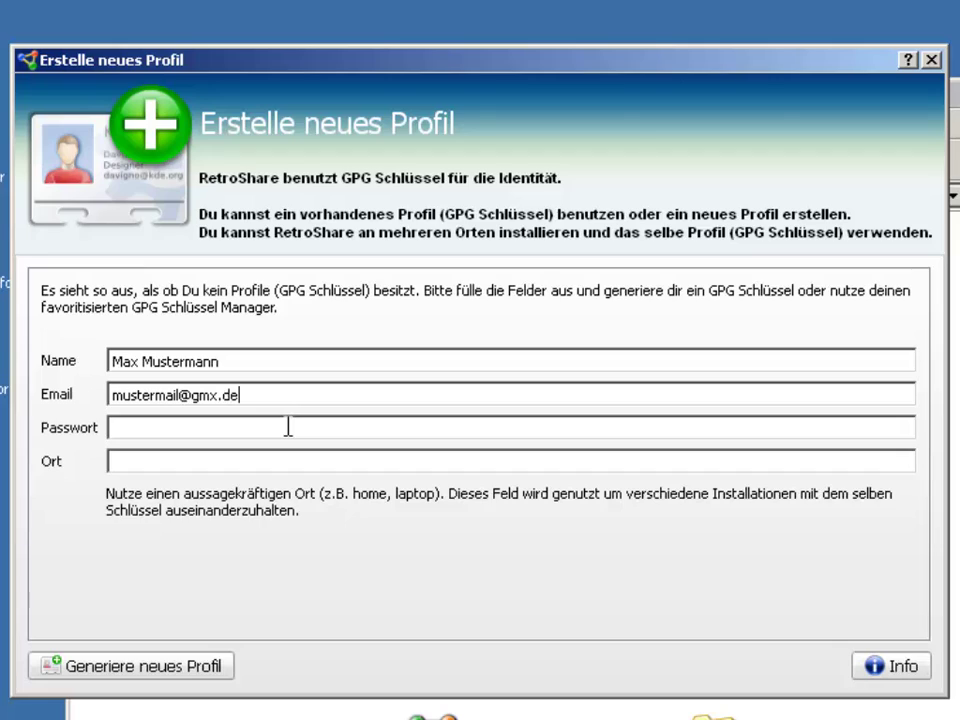
pyautogui.press('Tab')
pyautogui.write('************')
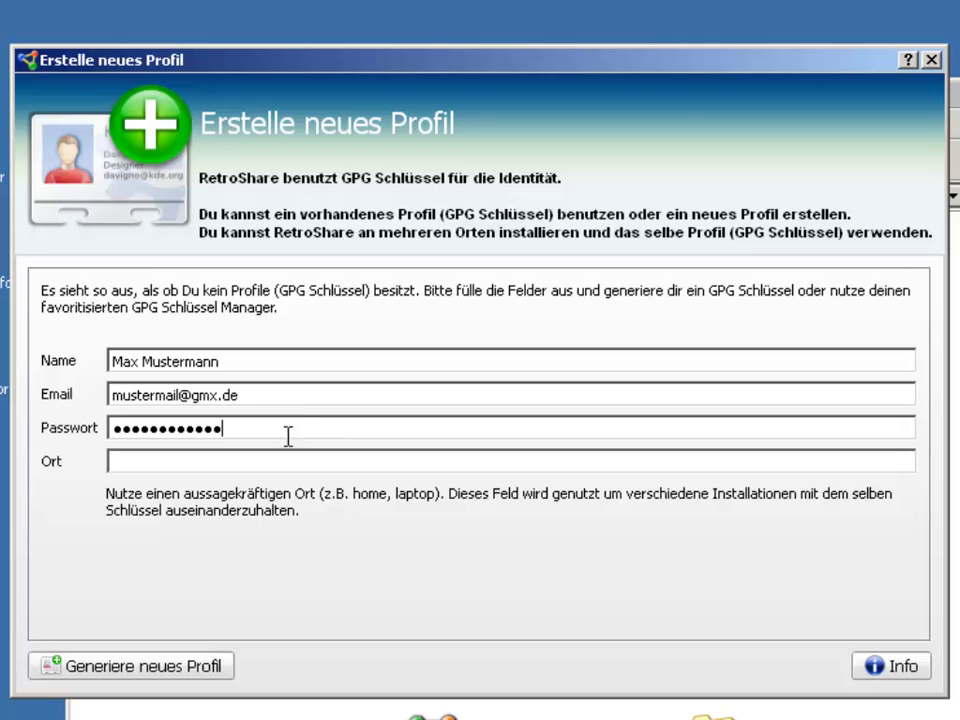
pyautogui.click(277, 460)
pyautogui.write('Notebook')
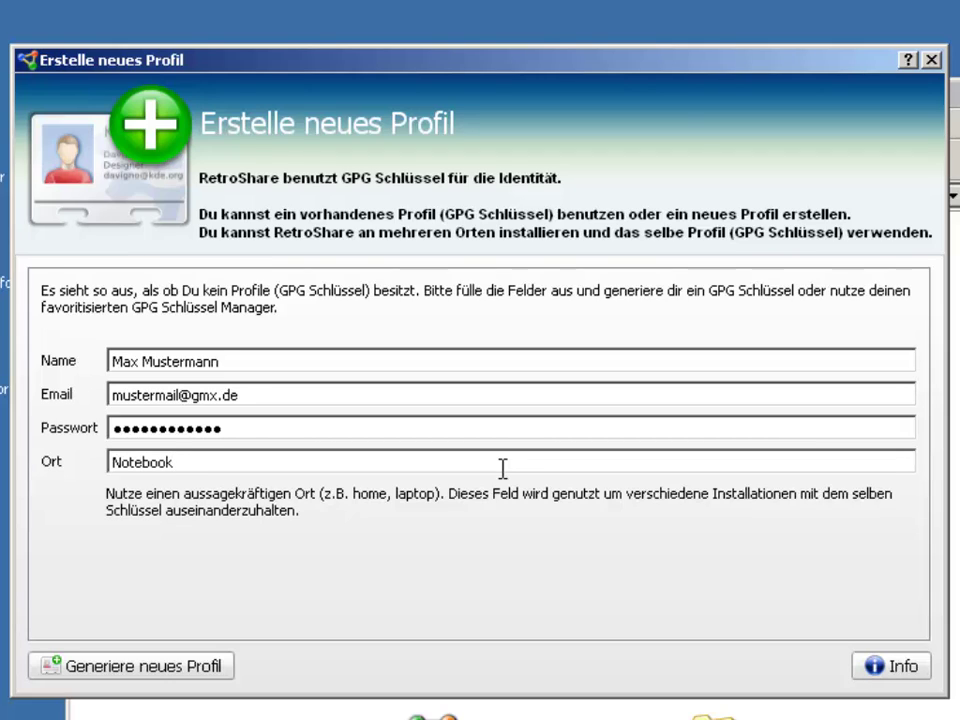
pyautogui.click(88, 668)
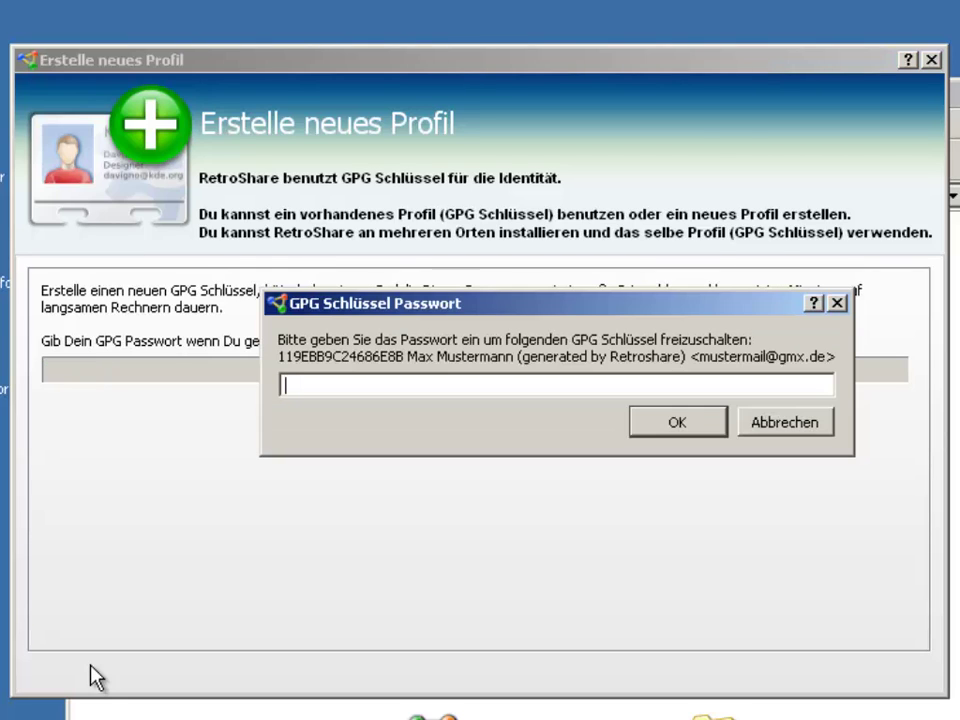
# Unlock the GPG key with its password, unblock RetroShare in the firewall, and show the main window
pyautogui.write('••••••••••••')
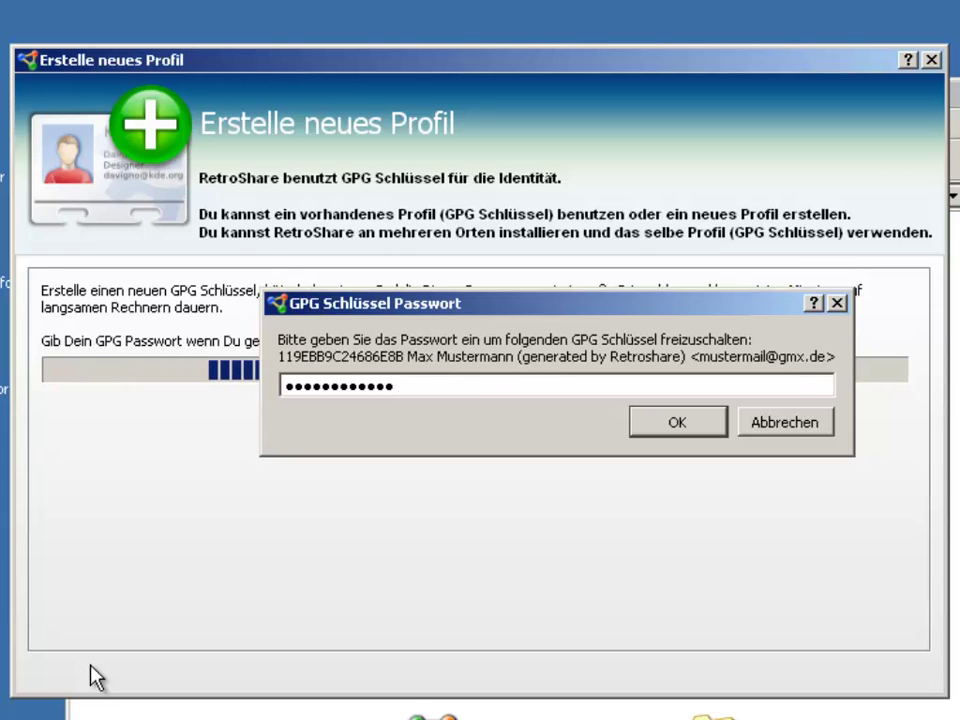
pyautogui.press('Return')
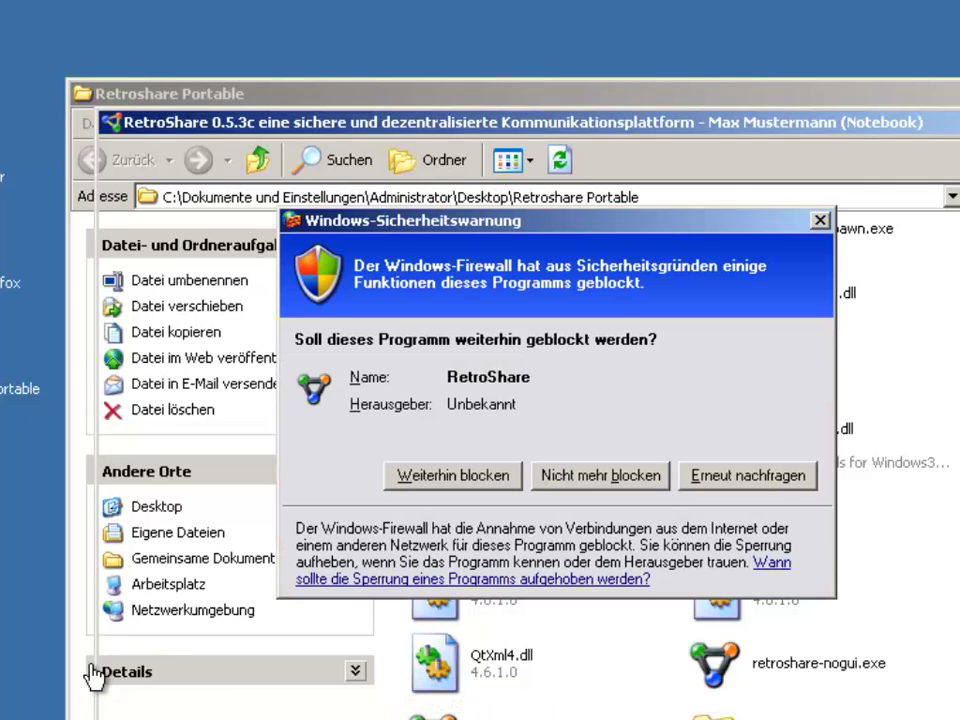
pyautogui.click(590, 476)
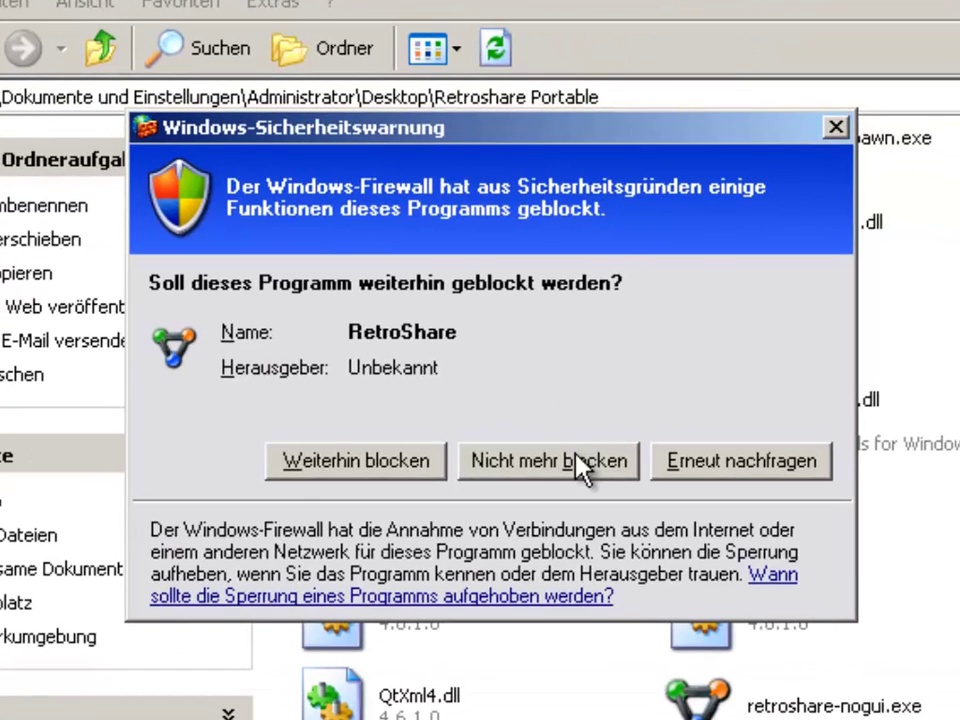
pyautogui.click(579, 461)
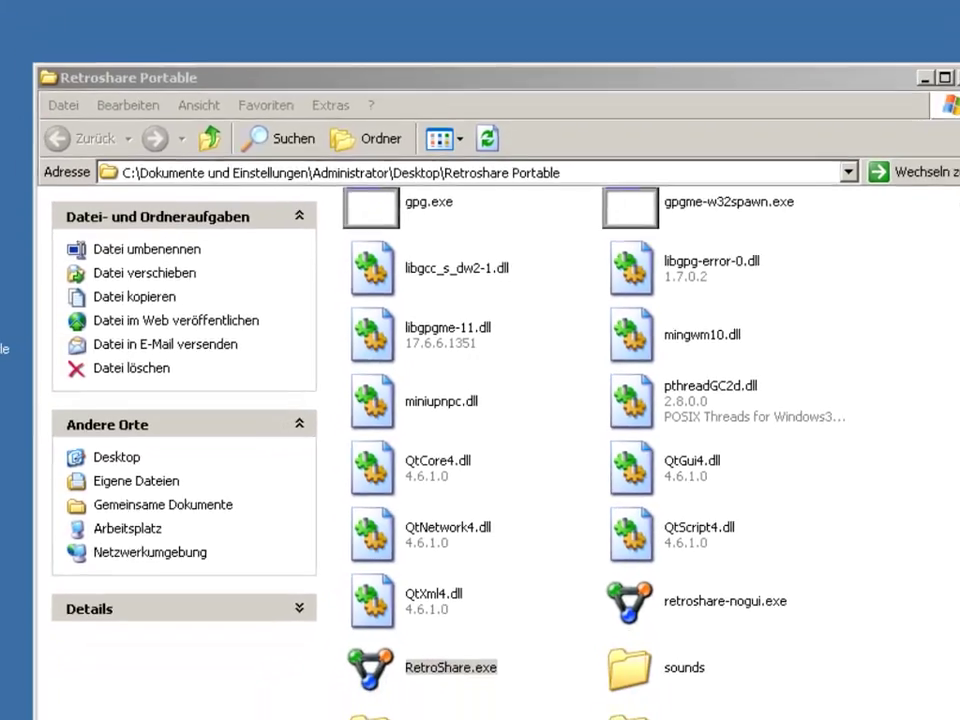
pyautogui.click(398, 706)
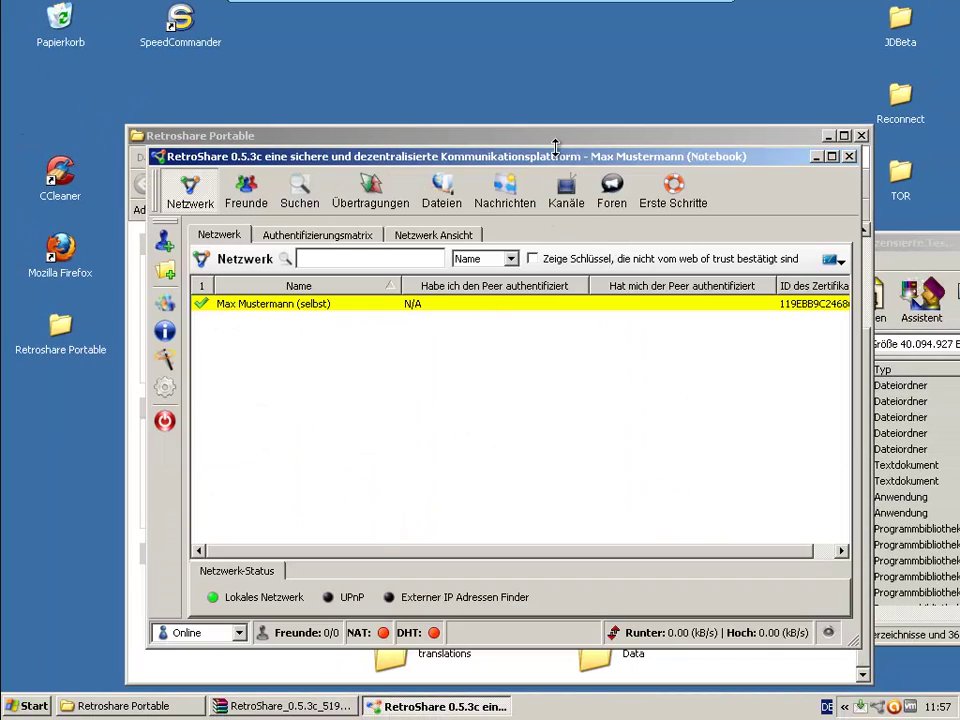
# Maximize the window, search files for 'wikileaks', then switch to the Freunde page
pyautogui.click(831, 156)
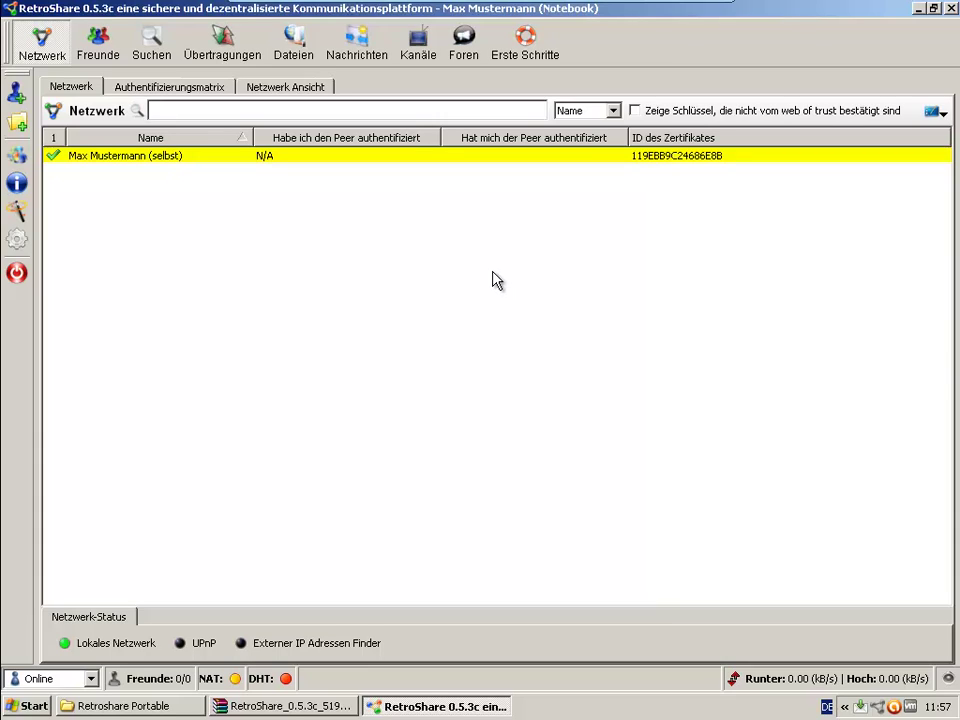
pyautogui.click(168, 55)
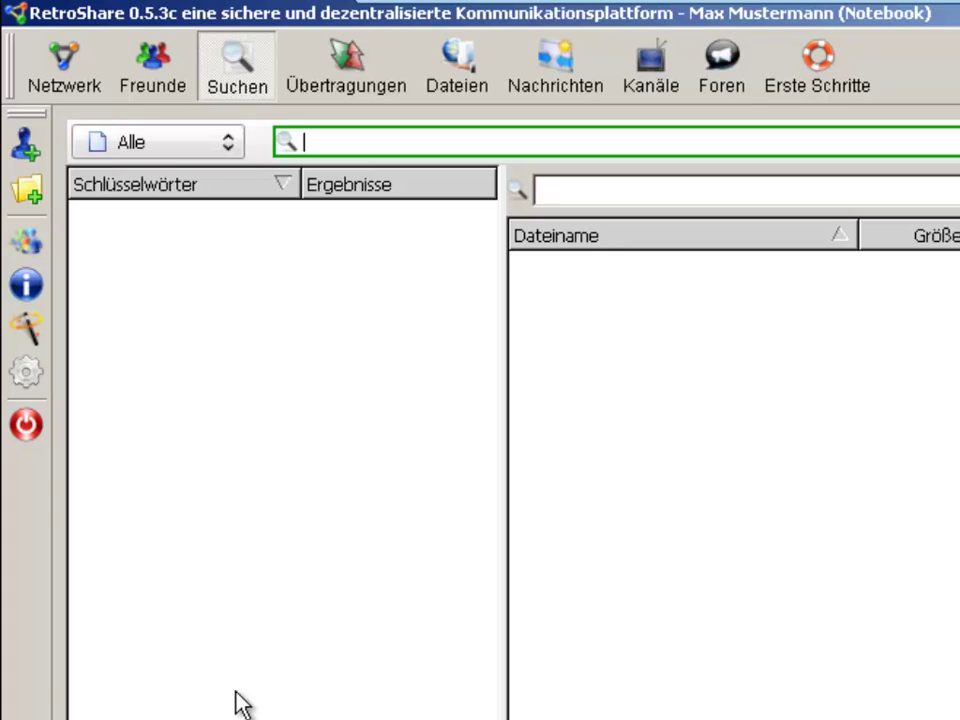
pyautogui.write('wikileaks')
pyautogui.press('Return')
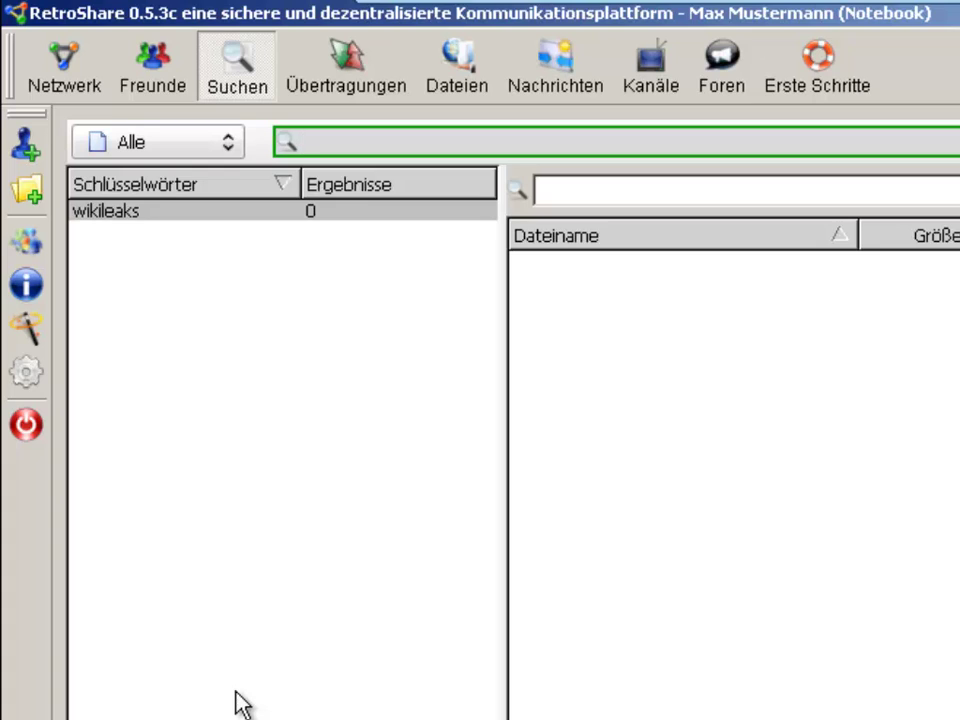
pyautogui.click(160, 62)
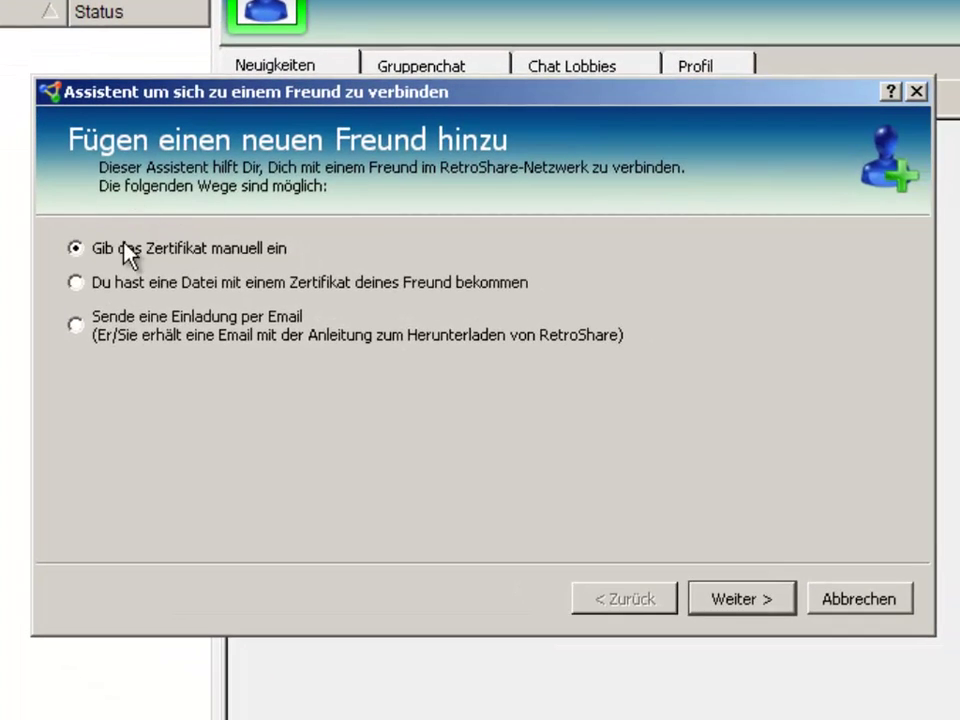
# Choose manual certificate entry and copy your own PGP certificate to the clipboard
pyautogui.click(722, 608)
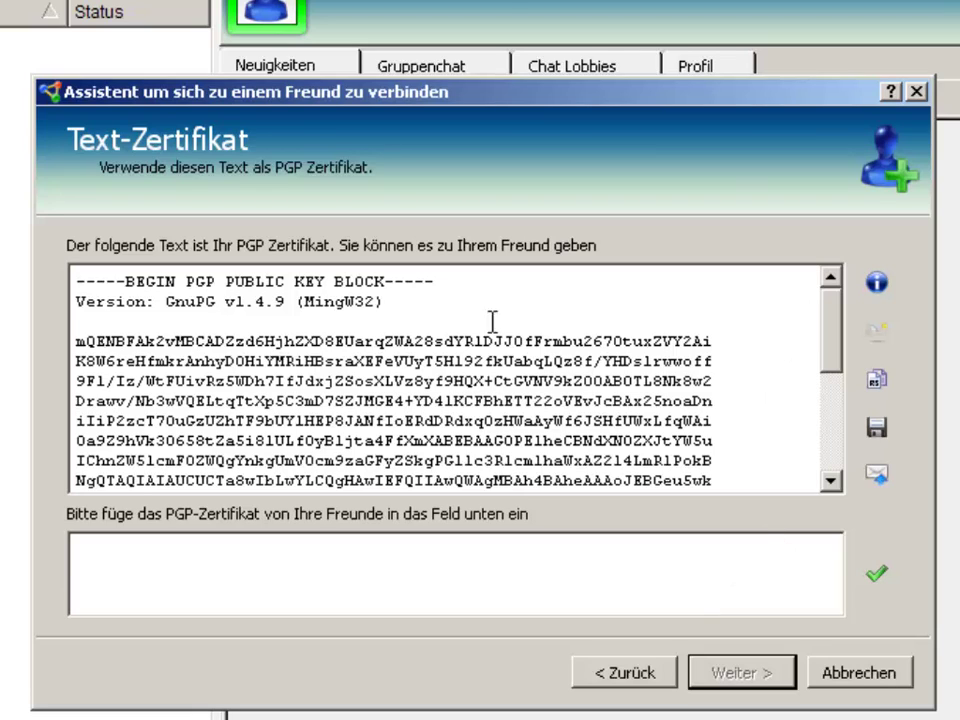
pyautogui.click(880, 377)
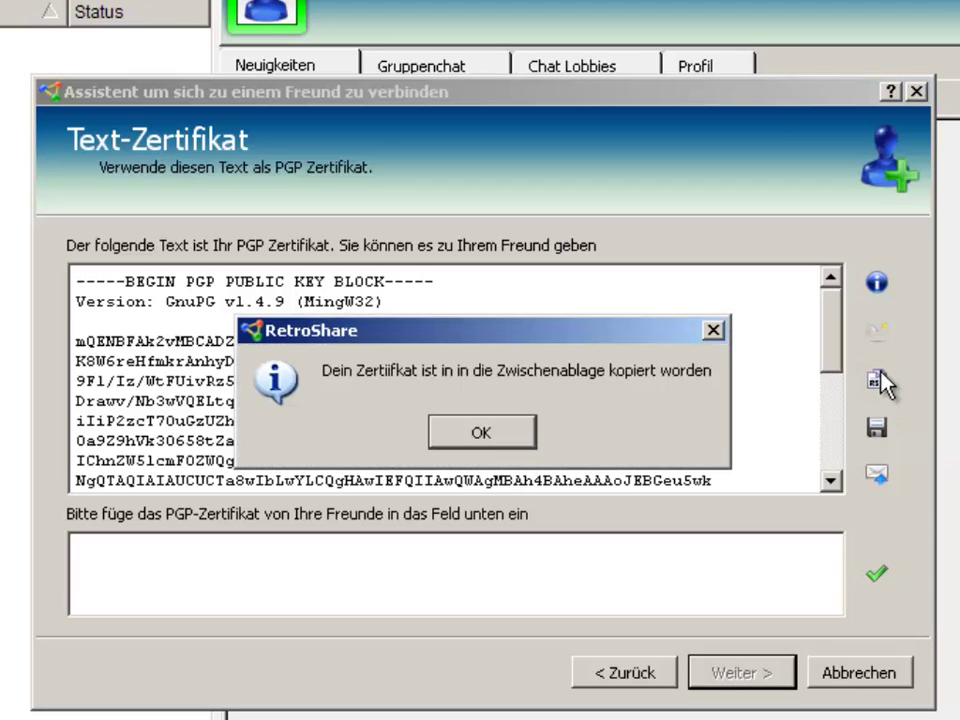
pyautogui.click(484, 430)
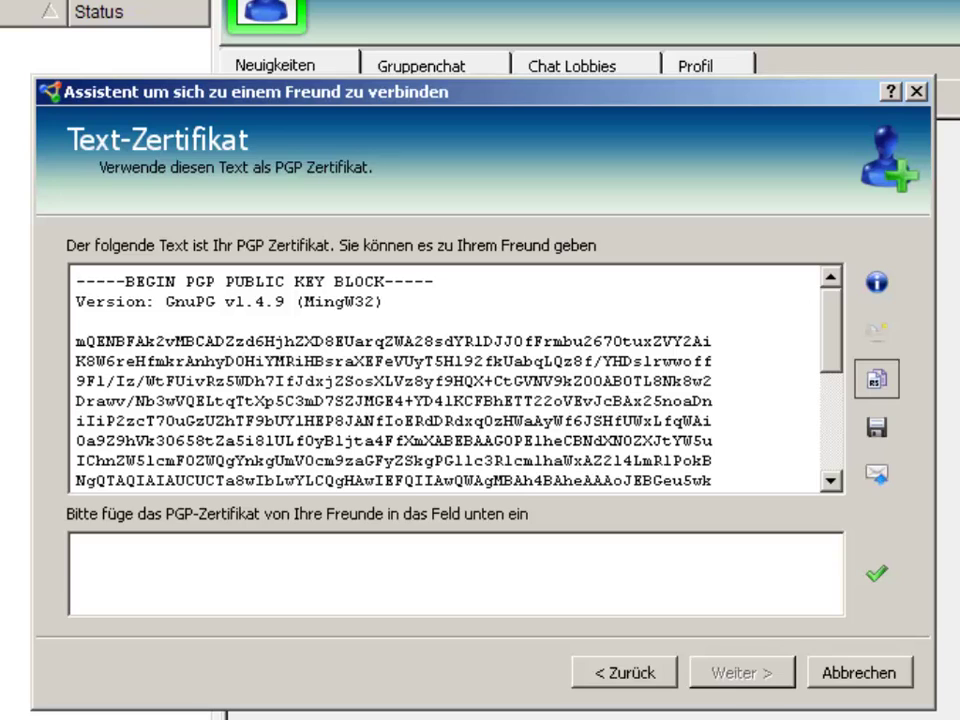
# Paste the friend's certificate into the wizard's certificate field and continue
pyautogui.click(489, 552)
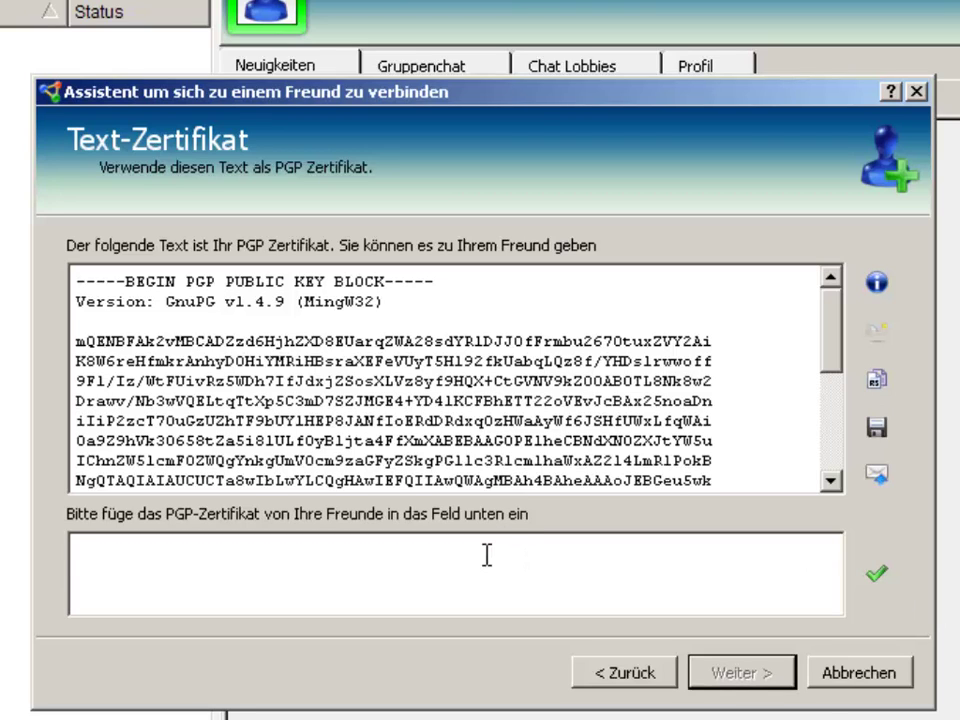
pyautogui.hotkey('ctrl', 'v')
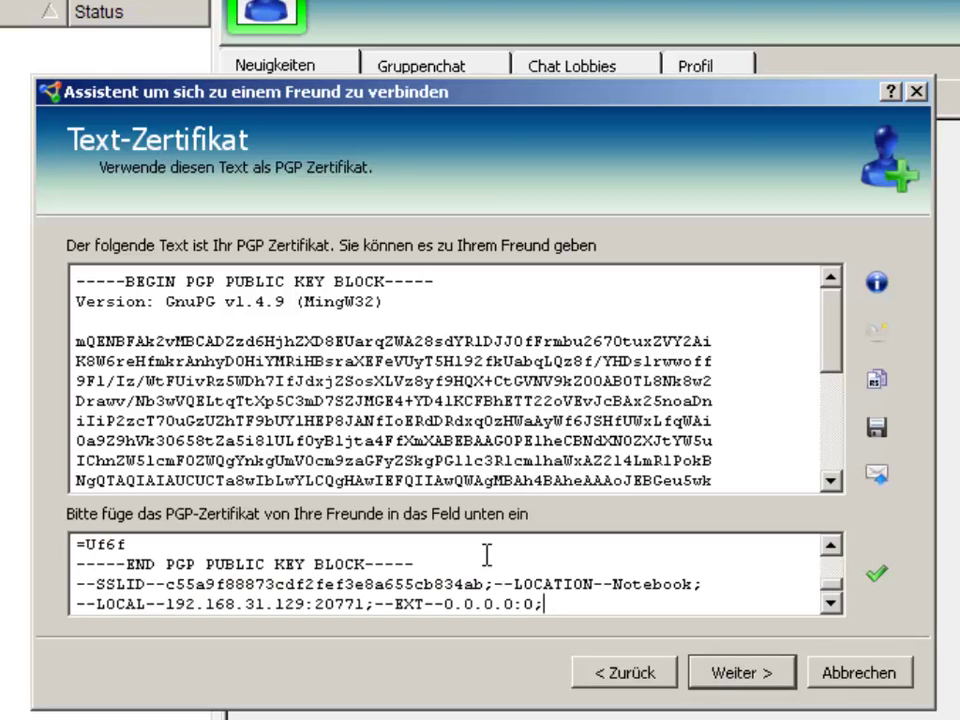
pyautogui.hotkey('ctrl', 'a')
pyautogui.press('Delete')
pyautogui.hotkey('ctrl', 'v')
pyautogui.click(763, 684)
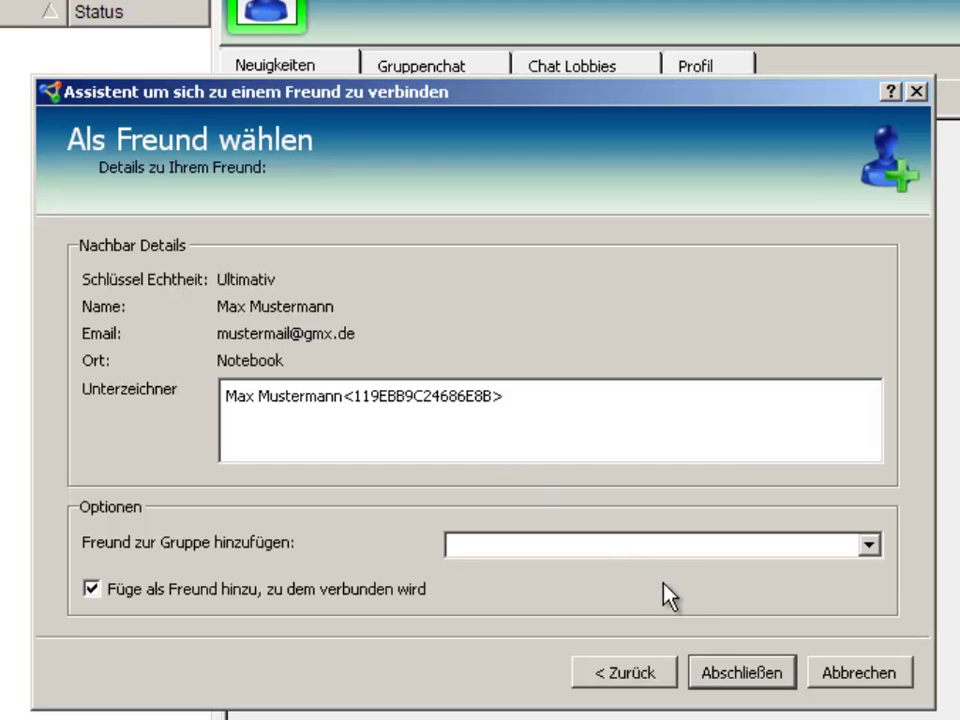
# Leave the friend group unset and finish the wizard to add the friend
pyautogui.click(576, 547)
pyautogui.click(576, 547)
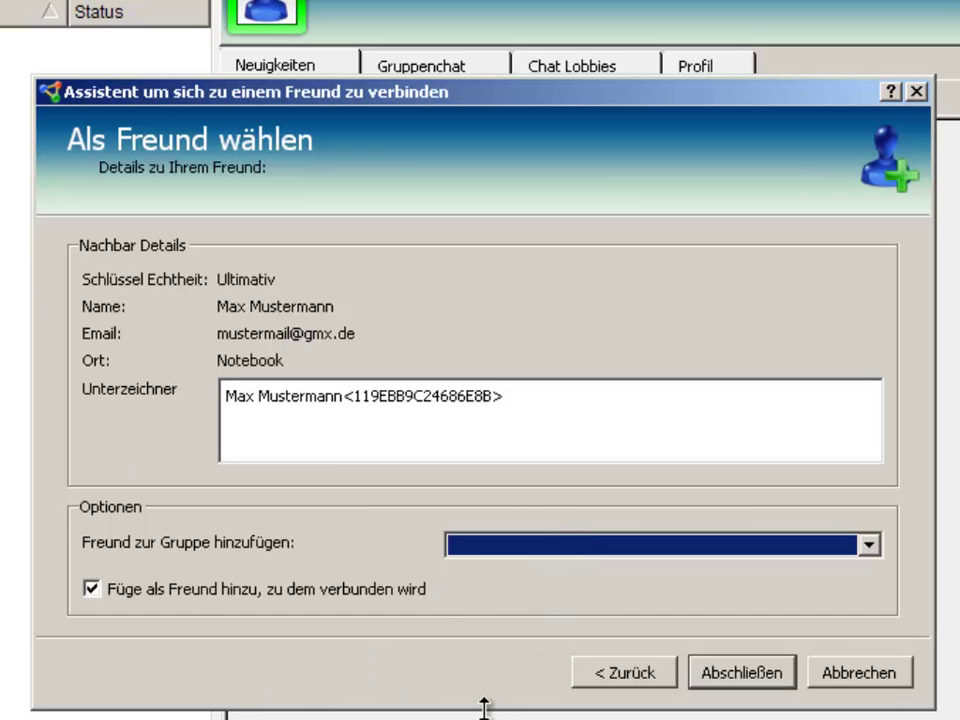
pyautogui.click(759, 681)
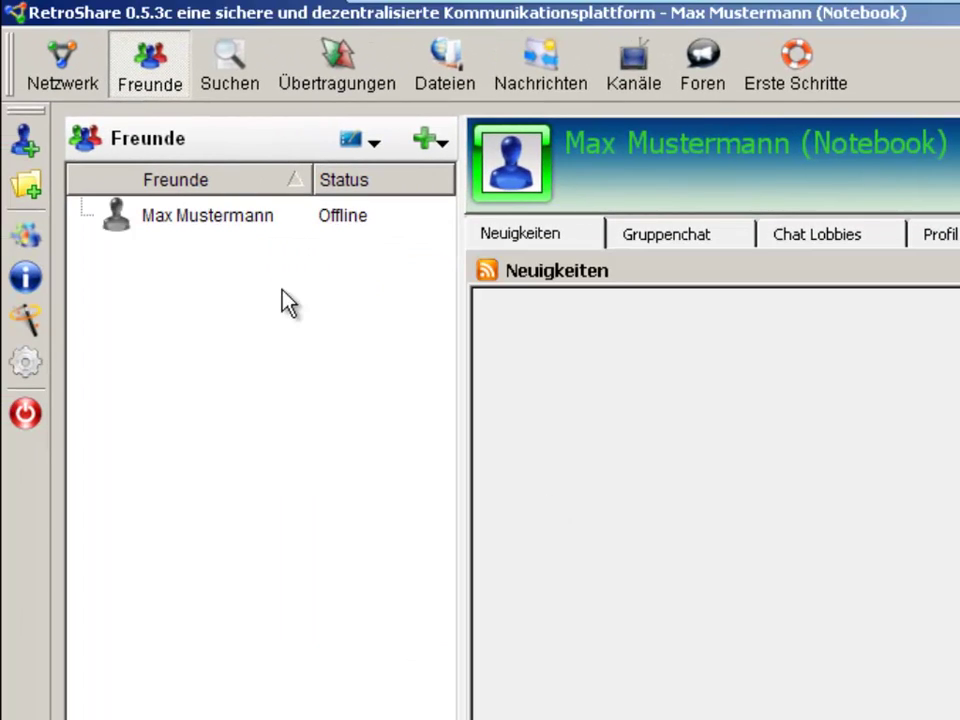
# Try opening a chat with the new friend, dismissing the multiple-locations notice twice
pyautogui.doubleClick(180, 218)
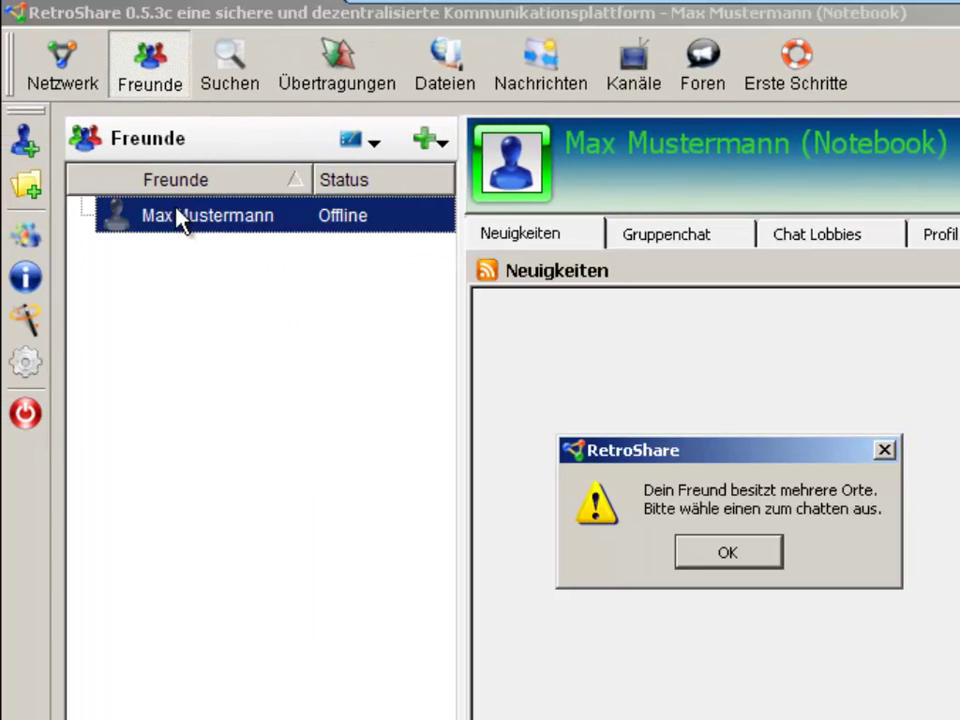
pyautogui.press('Return')
pyautogui.doubleClick(180, 218)
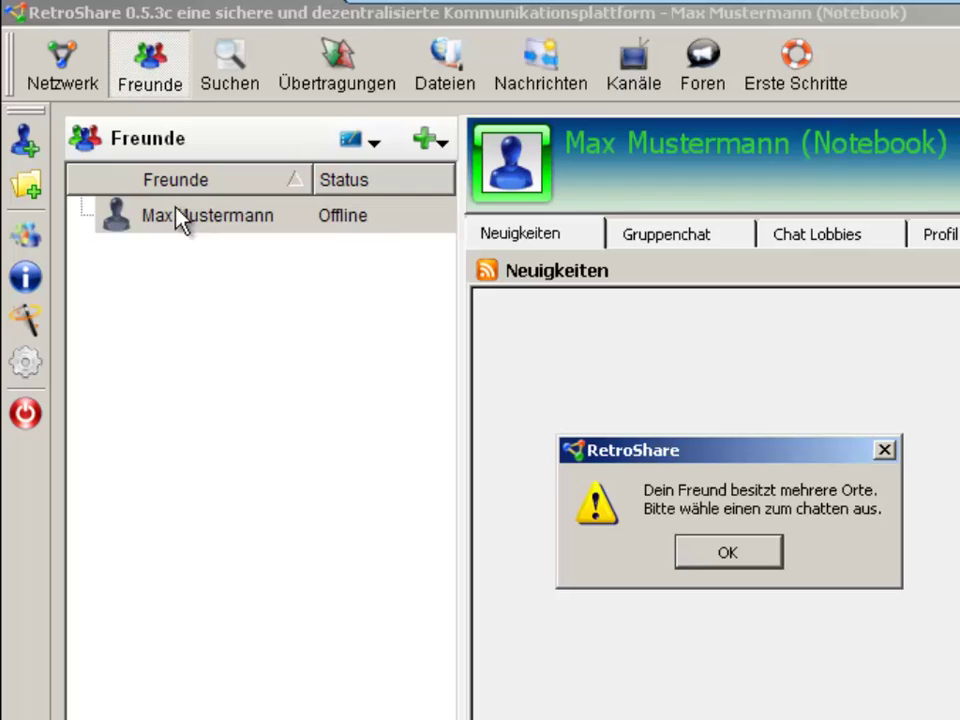
pyautogui.press('Return')
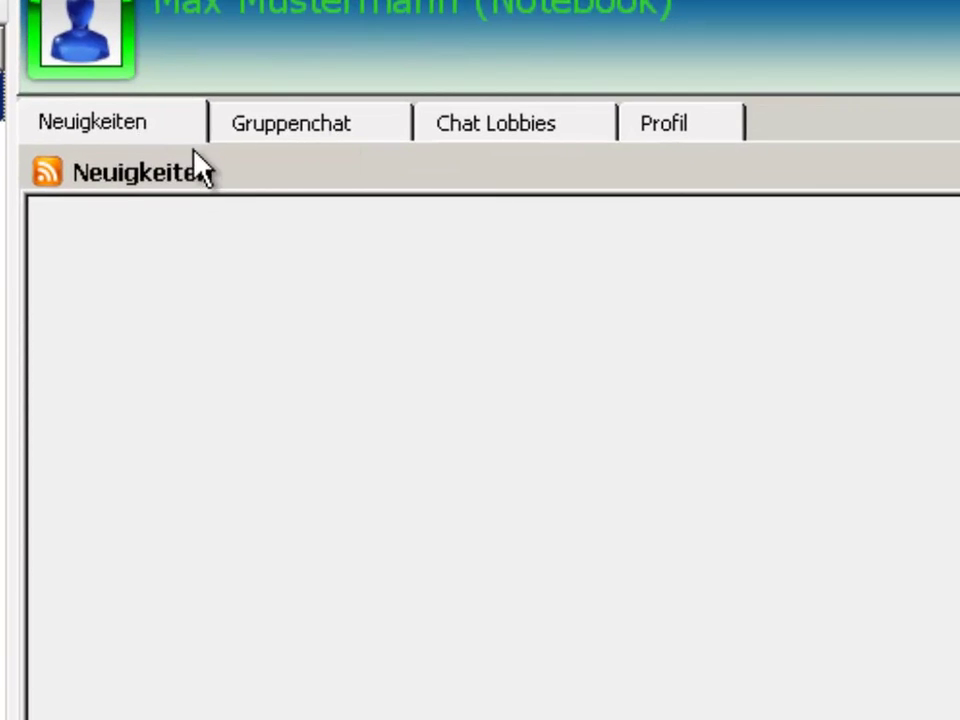
# View the group chat and Öffentliche Lobbies in Chat Lobbies, then go to Foren
pyautogui.click(237, 141)
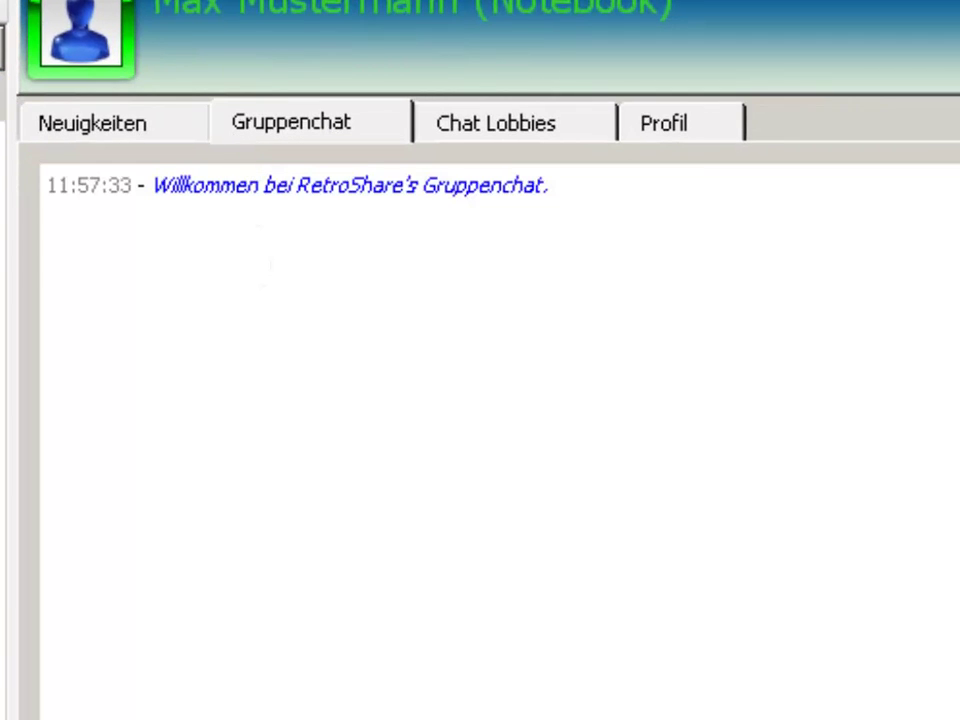
pyautogui.click(539, 132)
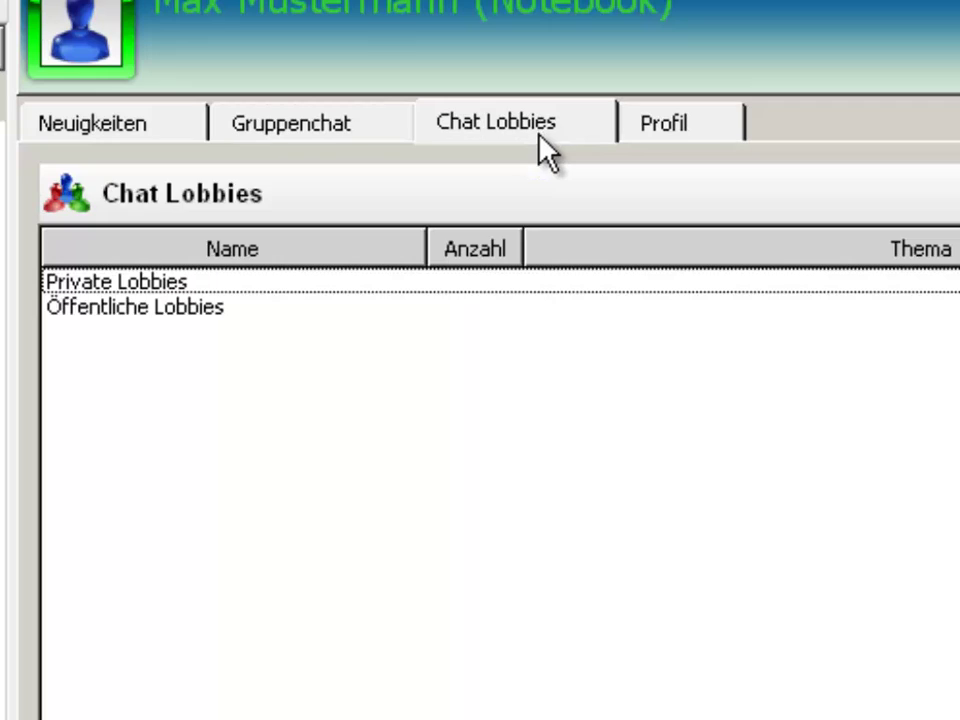
pyautogui.click(172, 310)
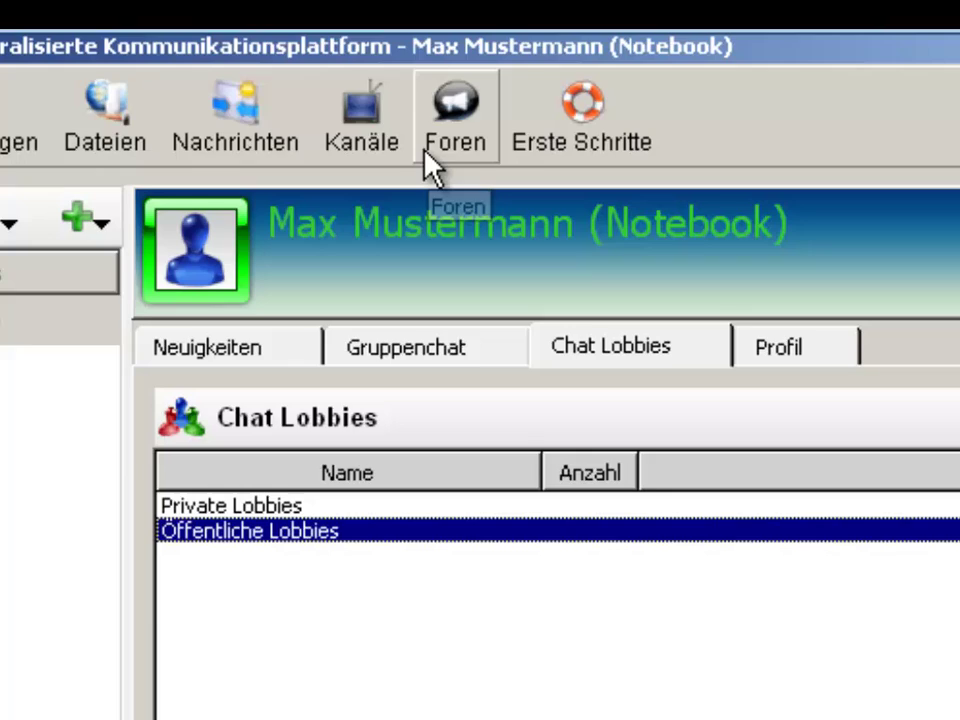
pyautogui.click(427, 155)
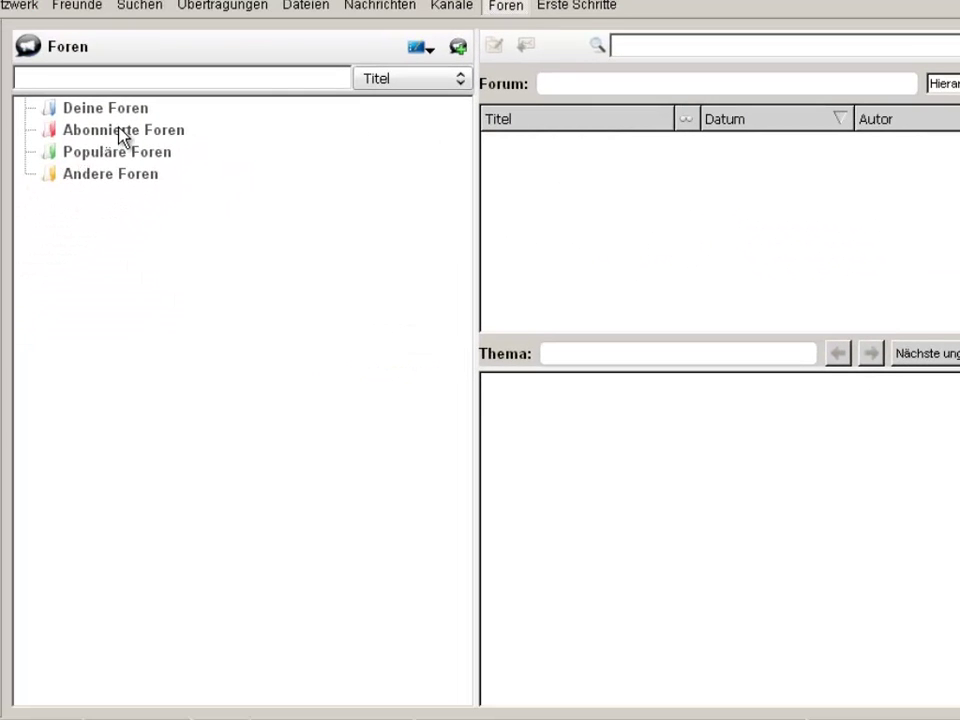
# Read the 'Welcome to Retroshare' message in Nachrichten, then bring up the Optionen window on Allgemein
pyautogui.click(120, 131)
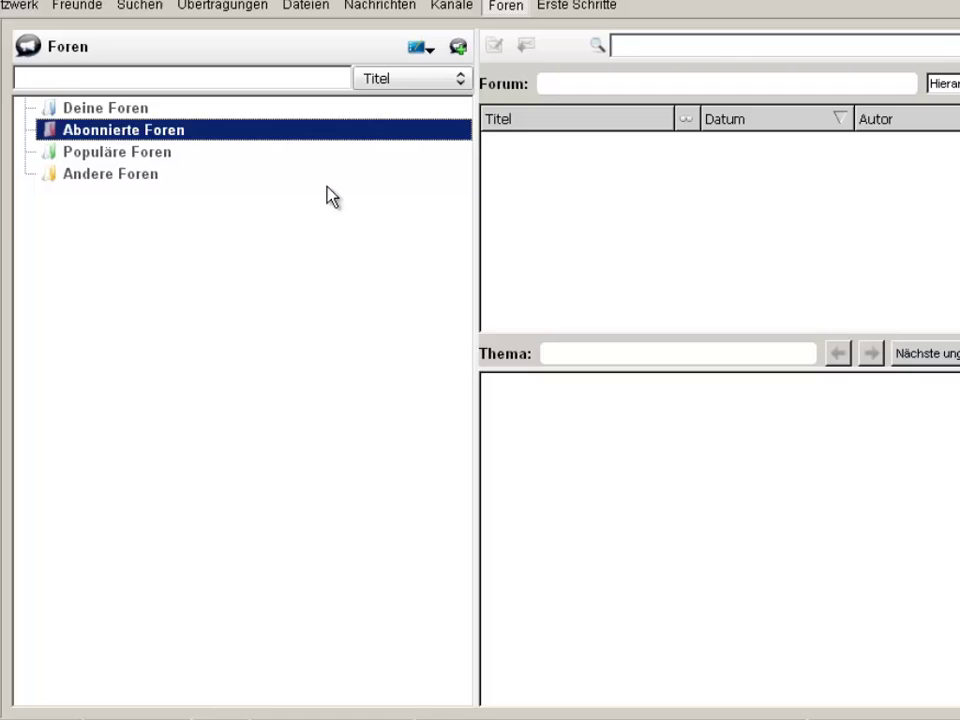
pyautogui.click(366, 66)
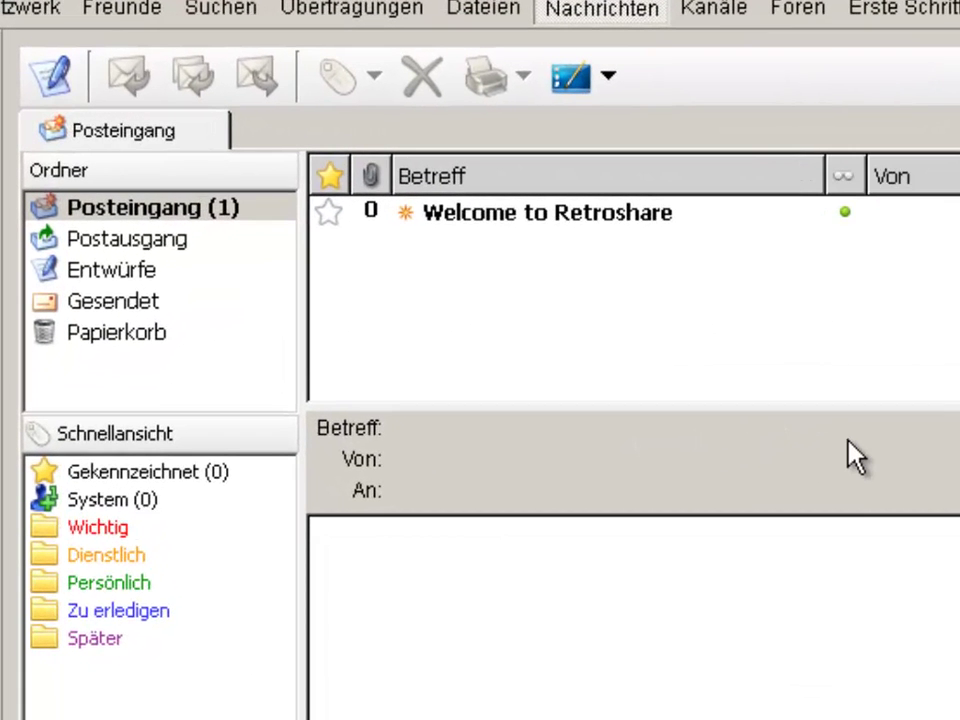
pyautogui.click(661, 226)
pyautogui.click(660, 226)
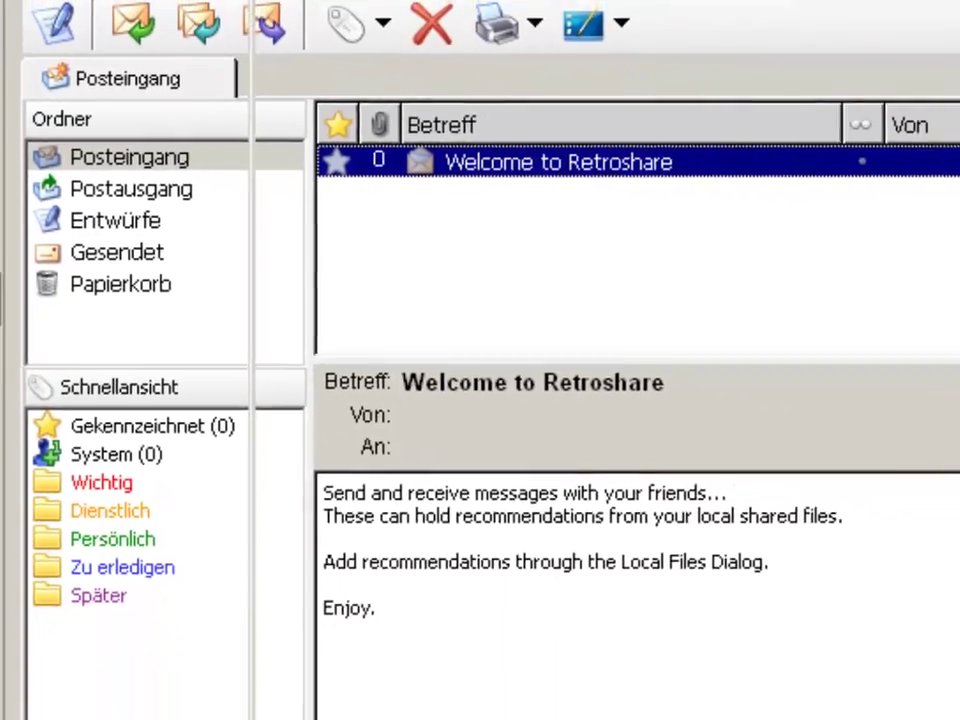
pyautogui.click(30, 388)
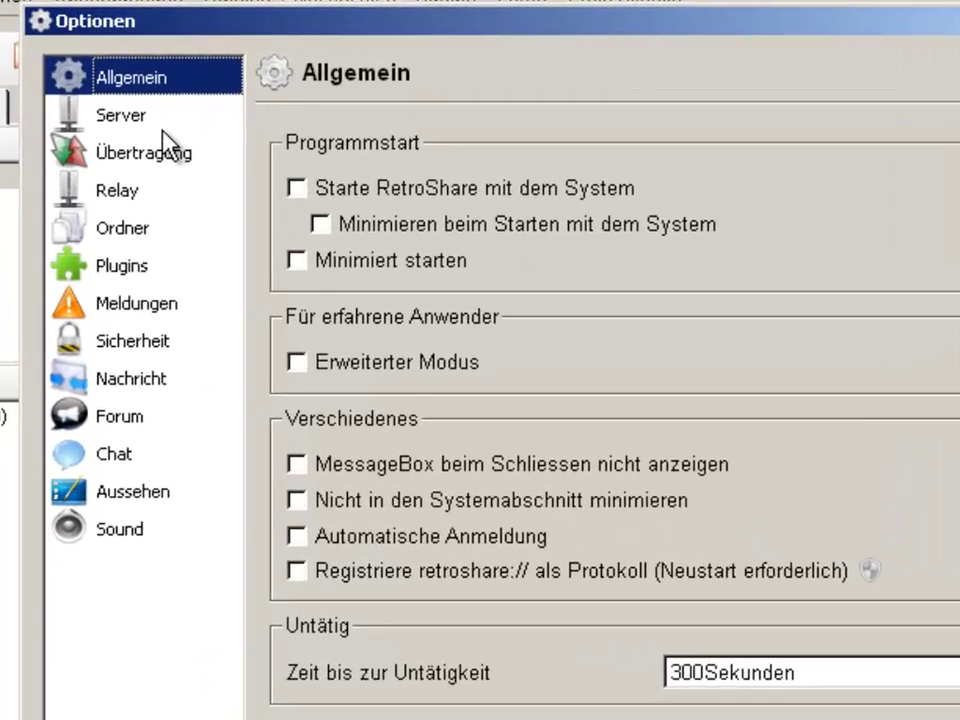
# In the Server settings, keep Netzwerkkonfiguration on Automatisch (UPnP)
pyautogui.click(185, 100)
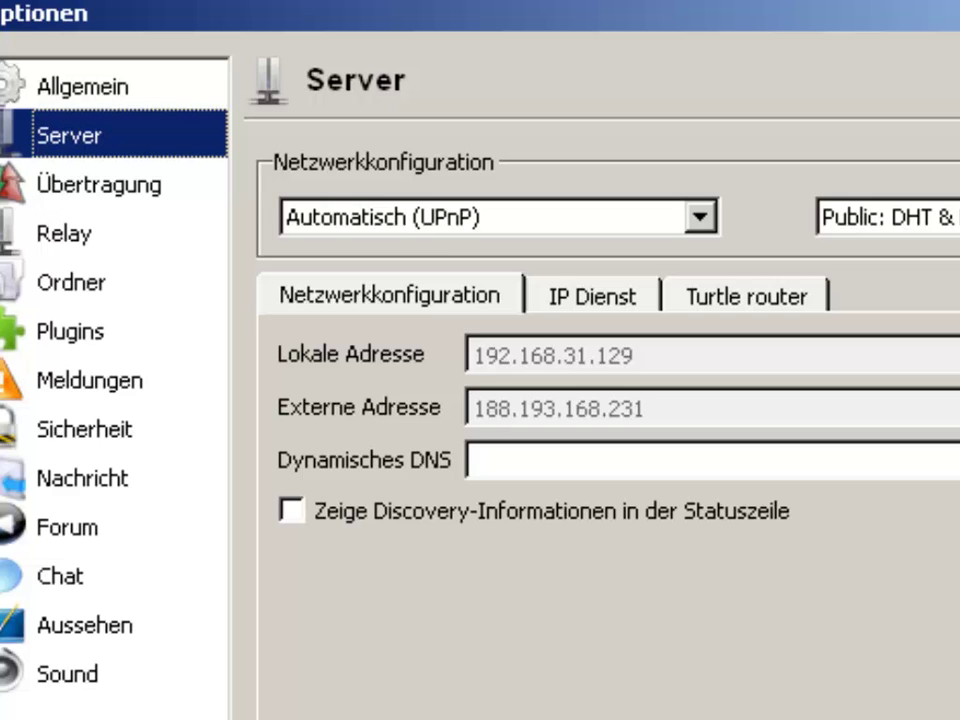
pyautogui.click(627, 229)
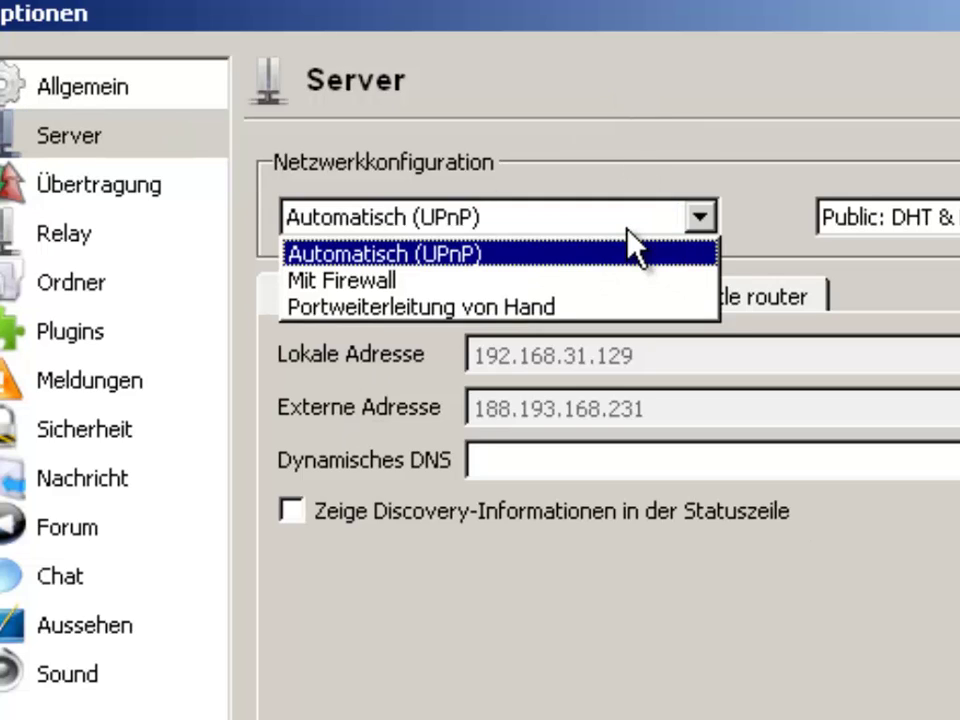
pyautogui.click(627, 229)
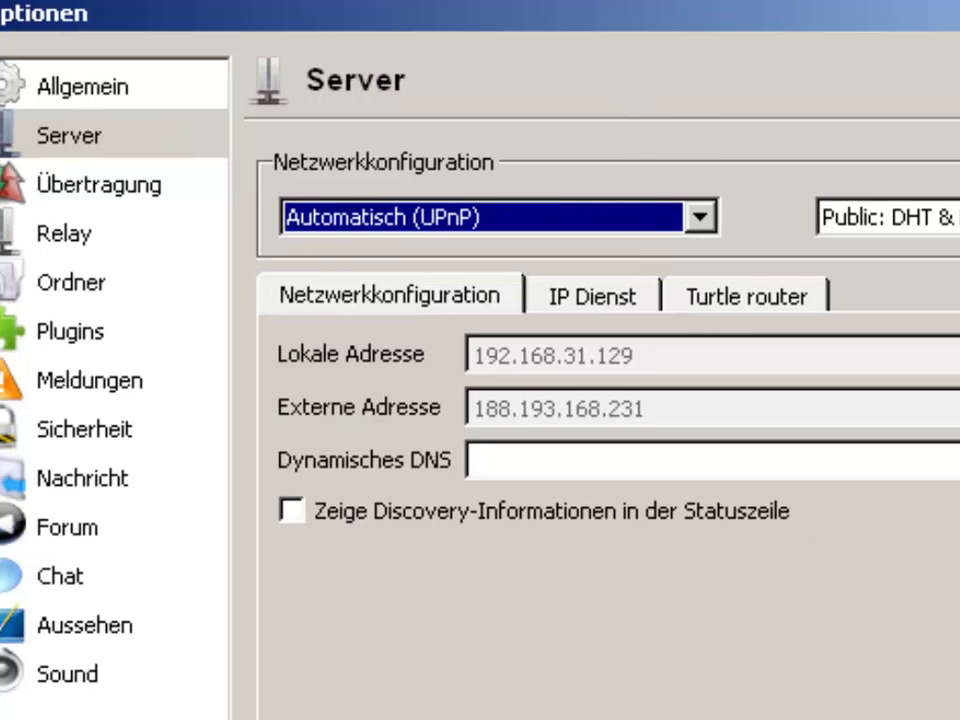
pyautogui.click(608, 222)
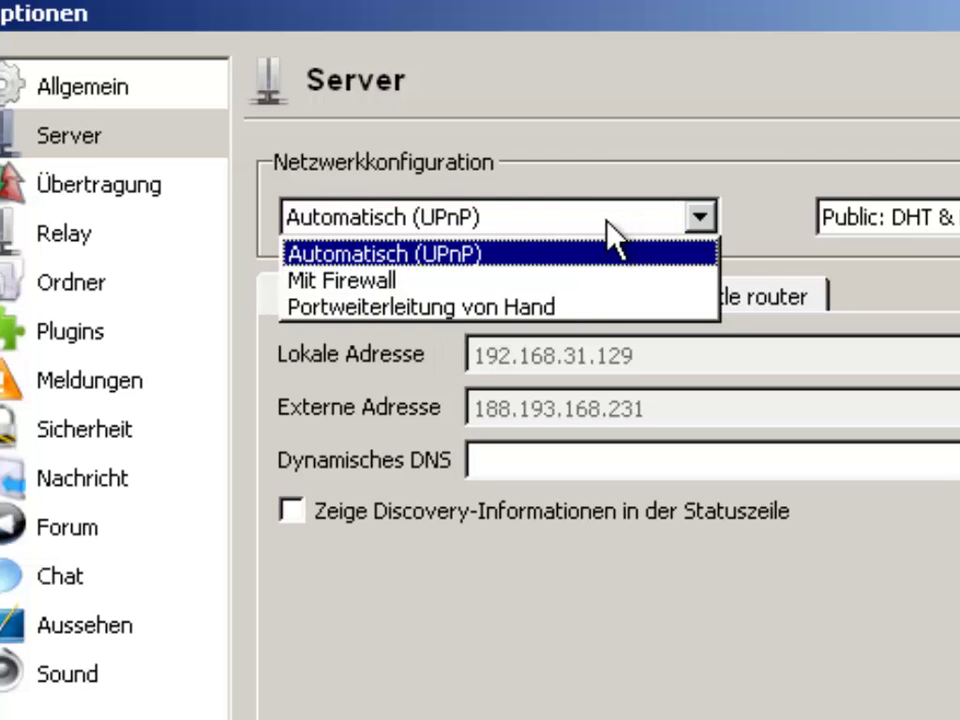
pyautogui.click(526, 252)
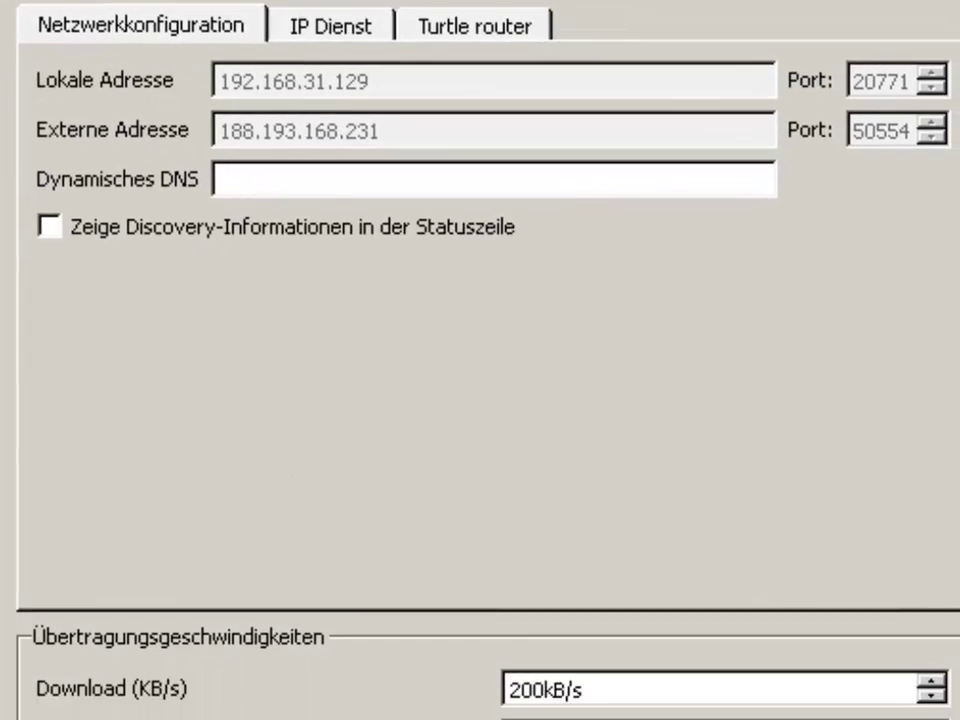
# Raise the upload speed limit from 50 to 100 kB/s
pyautogui.moveTo(516, 645); pyautogui.dragTo(507, 650)
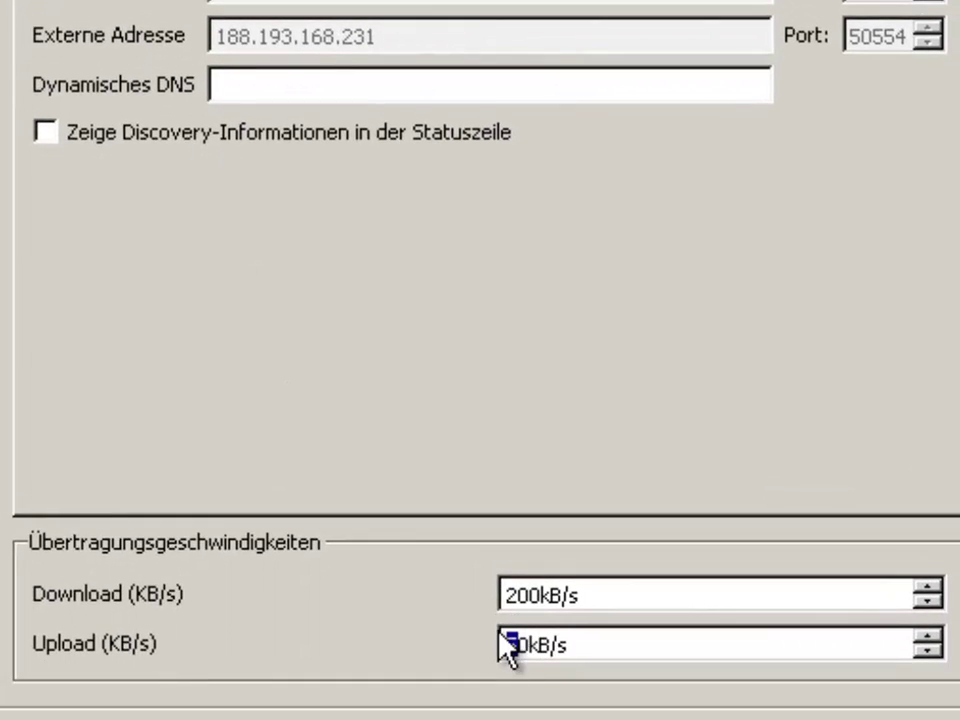
pyautogui.click(536, 655)
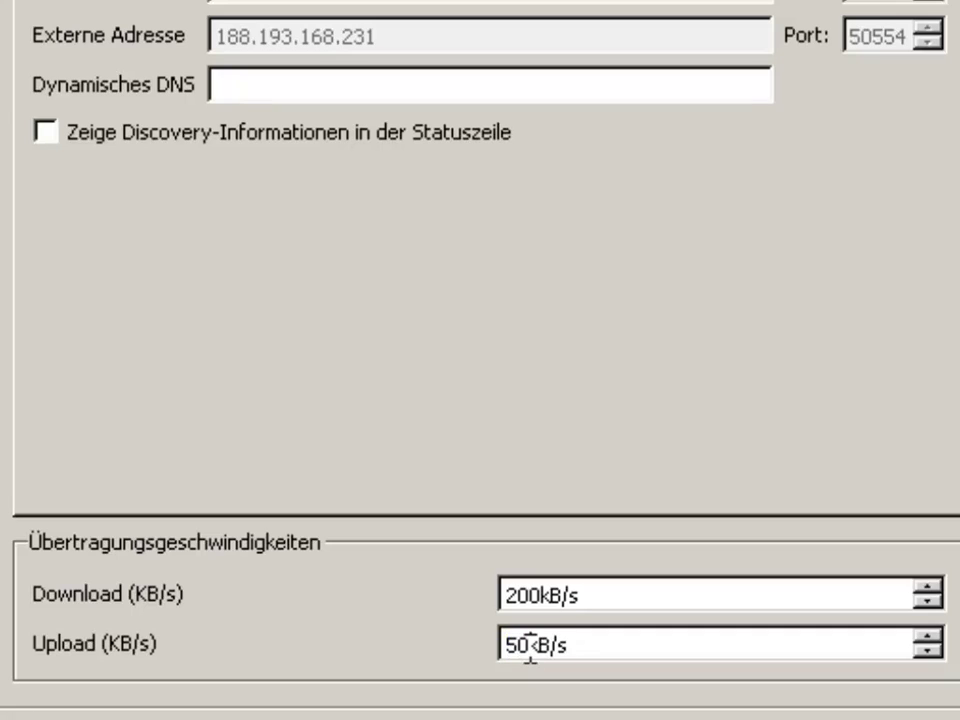
pyautogui.press('BackSpace')
pyautogui.press('BackSpace')
pyautogui.write('100')
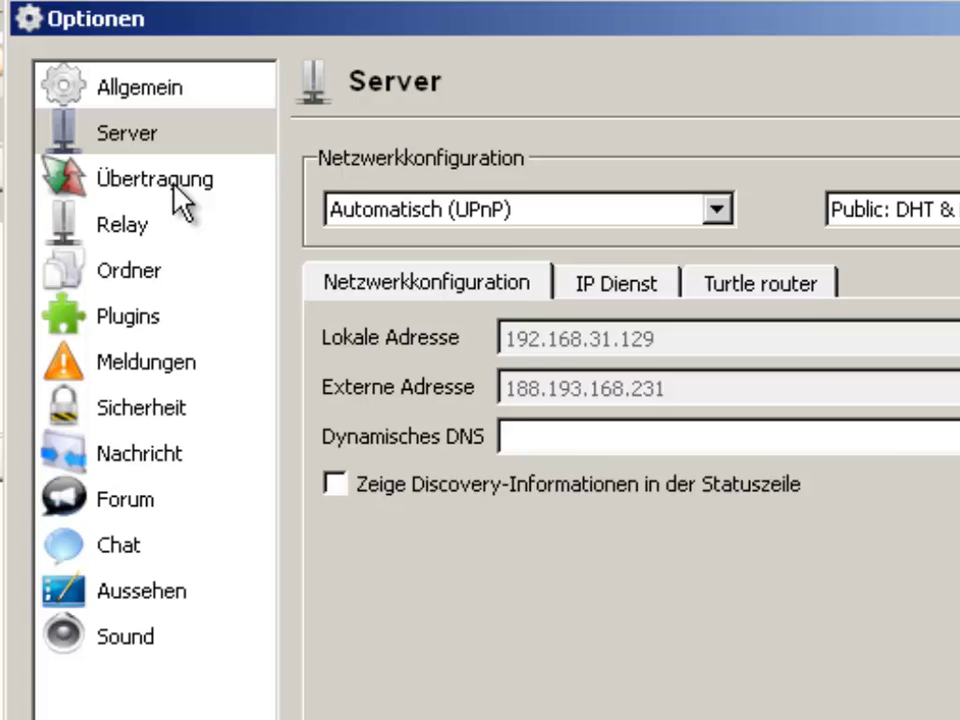
# Under Übertragung > Ordner, open Freigaben bearbeiten to view the shared Downloads folder
pyautogui.click(176, 186)
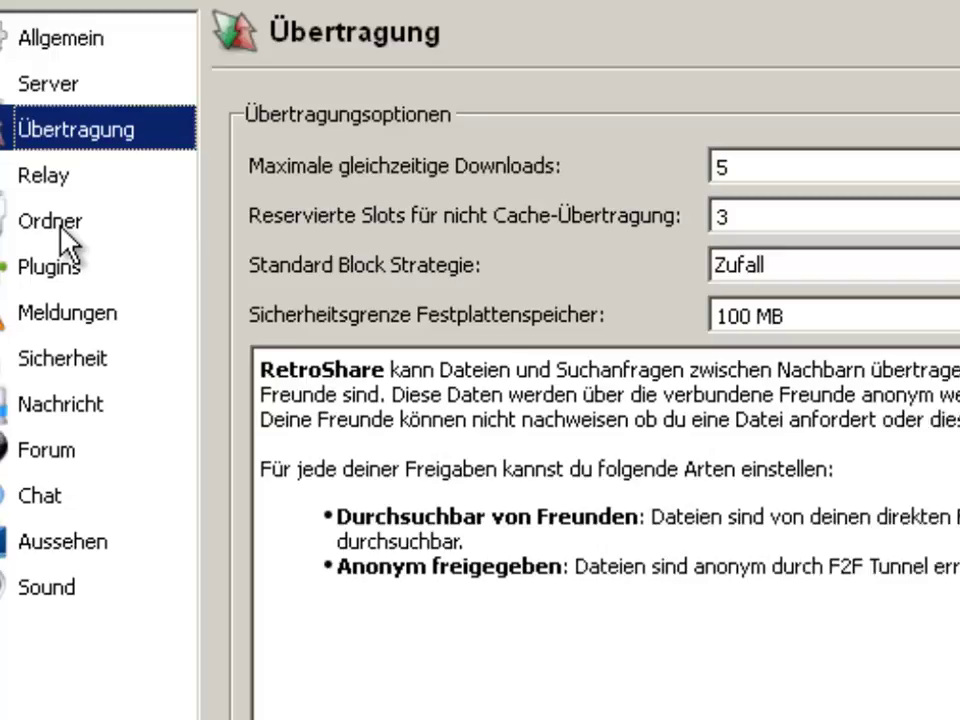
pyautogui.click(60, 224)
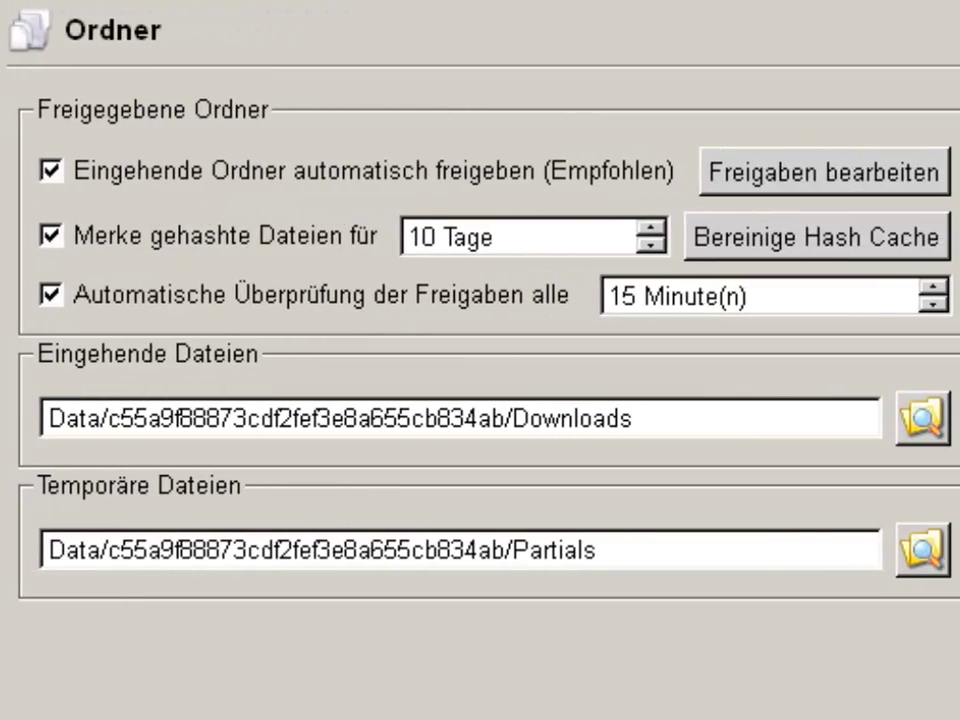
pyautogui.click(874, 182)
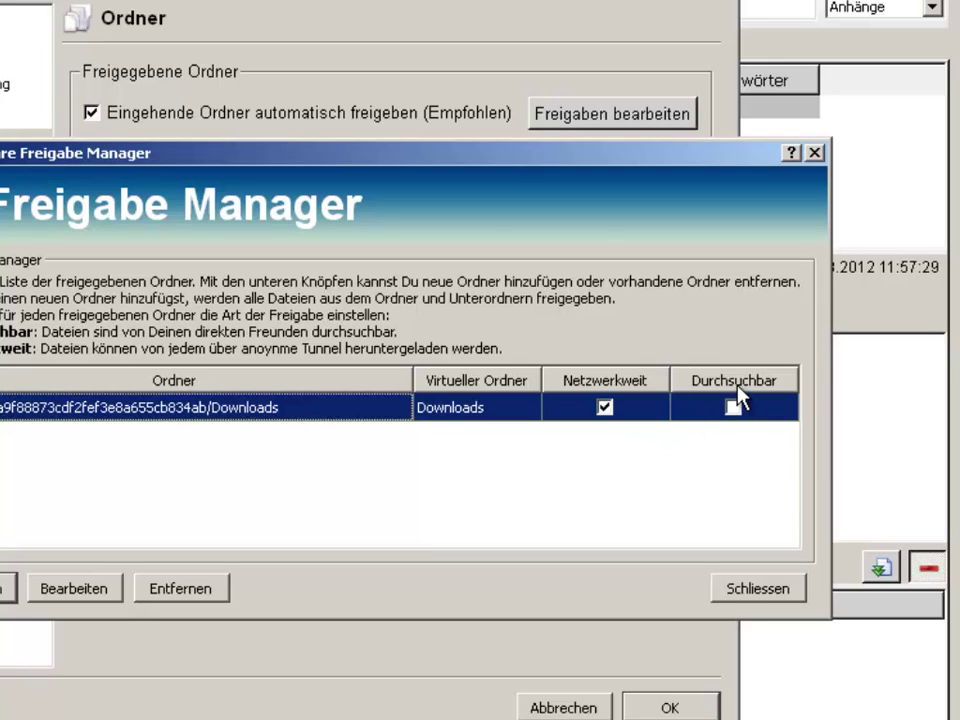
# Close the Freigabe Manager and Optionen, then select Downloads under Meine Dateien in Dateien
pyautogui.click(815, 152)
pyautogui.click(803, 8)
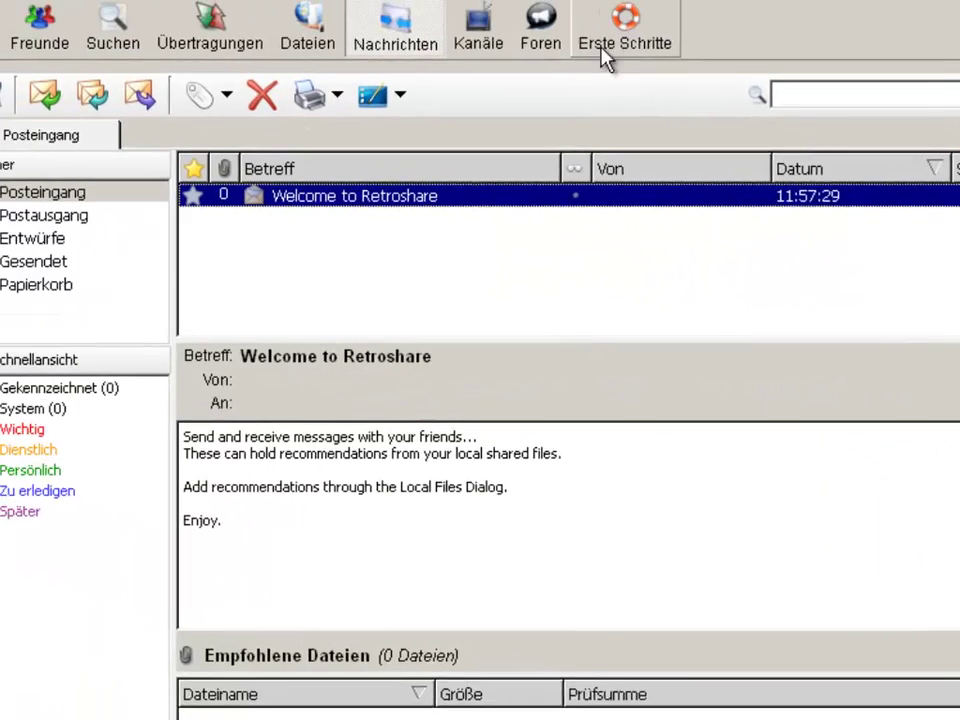
pyautogui.click(437, 55)
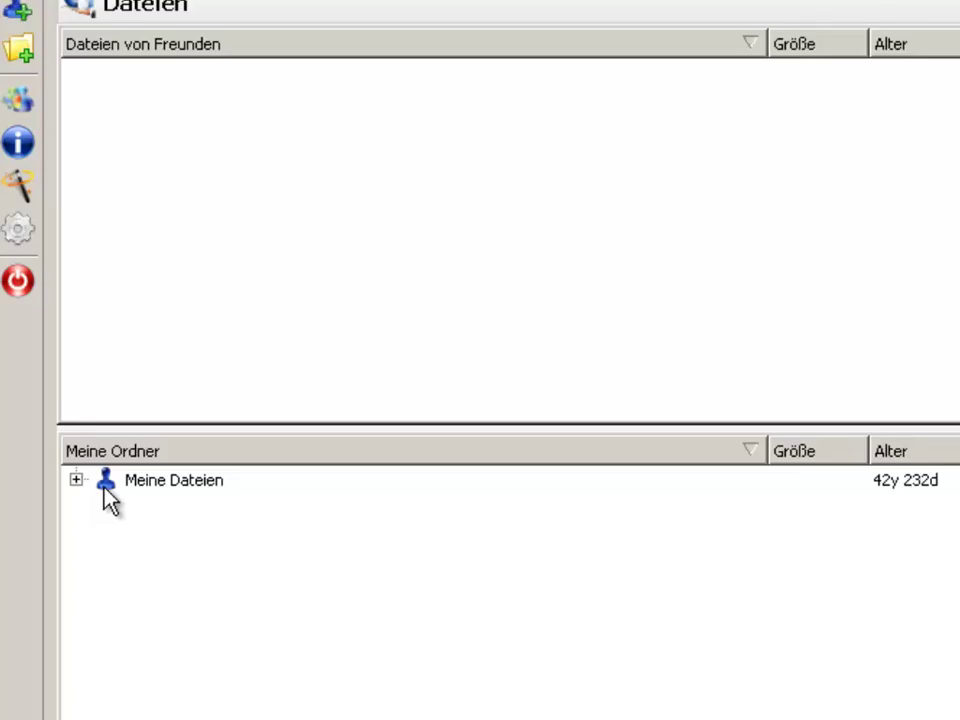
pyautogui.click(76, 480)
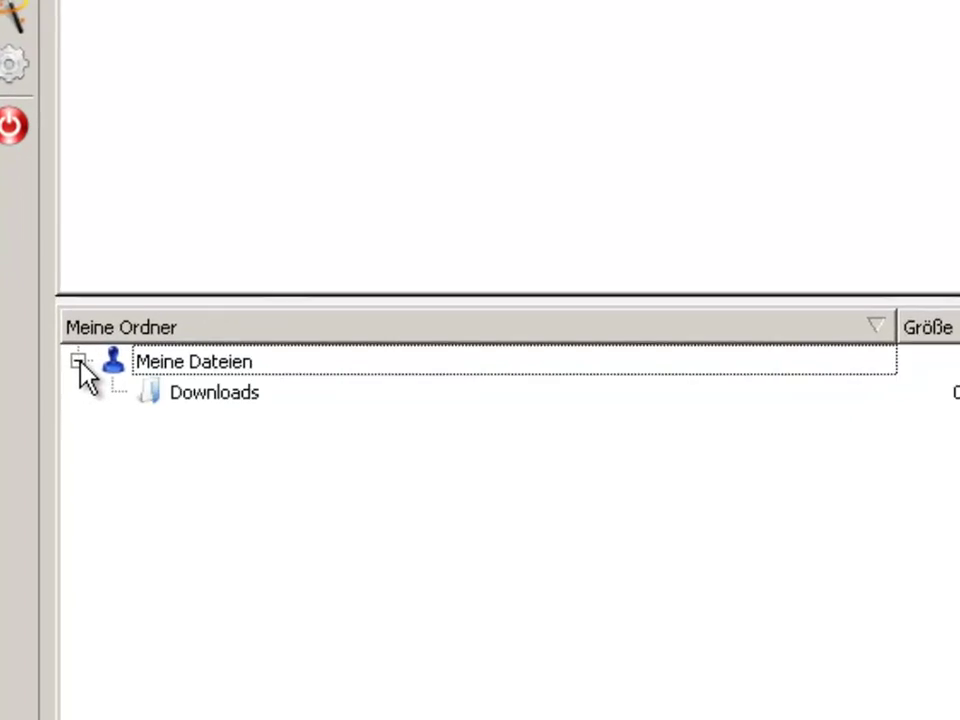
pyautogui.click(138, 510)
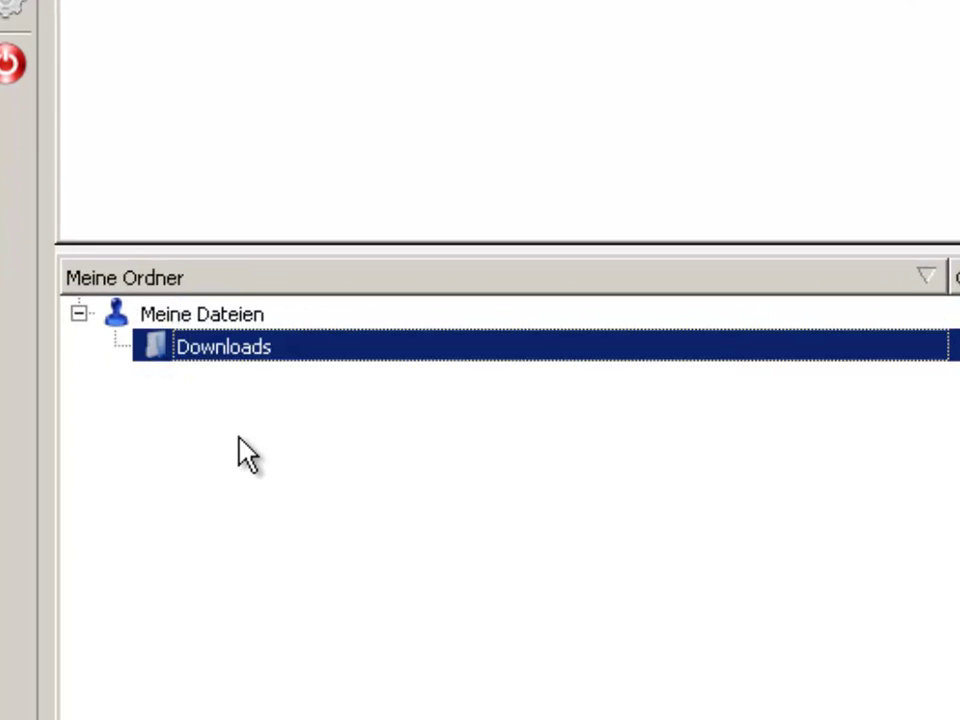